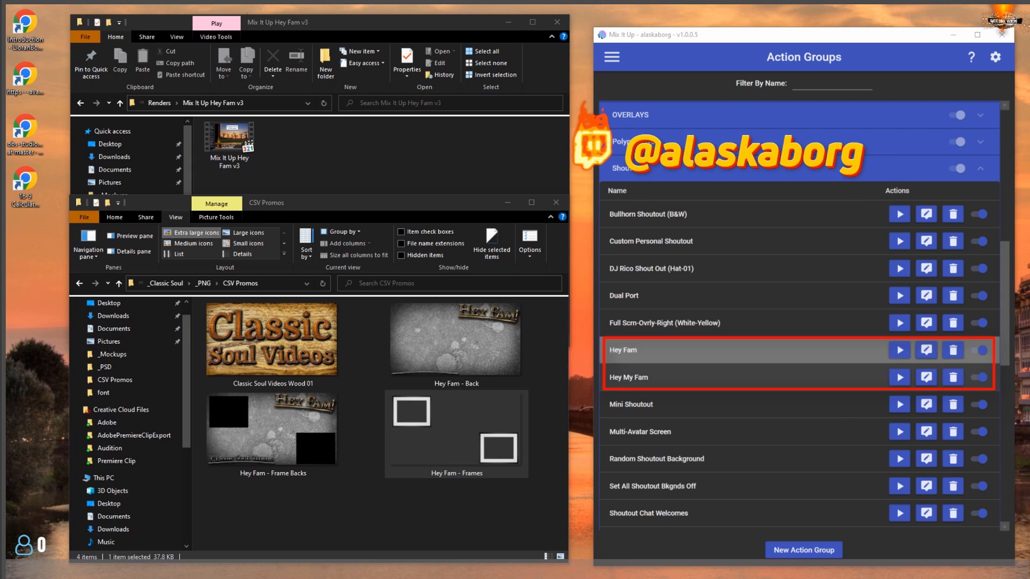
# Step: Check in the Commands list which action groups the Hey Fam and Hey My Fam chat commands run
pyautogui.click(611, 57)
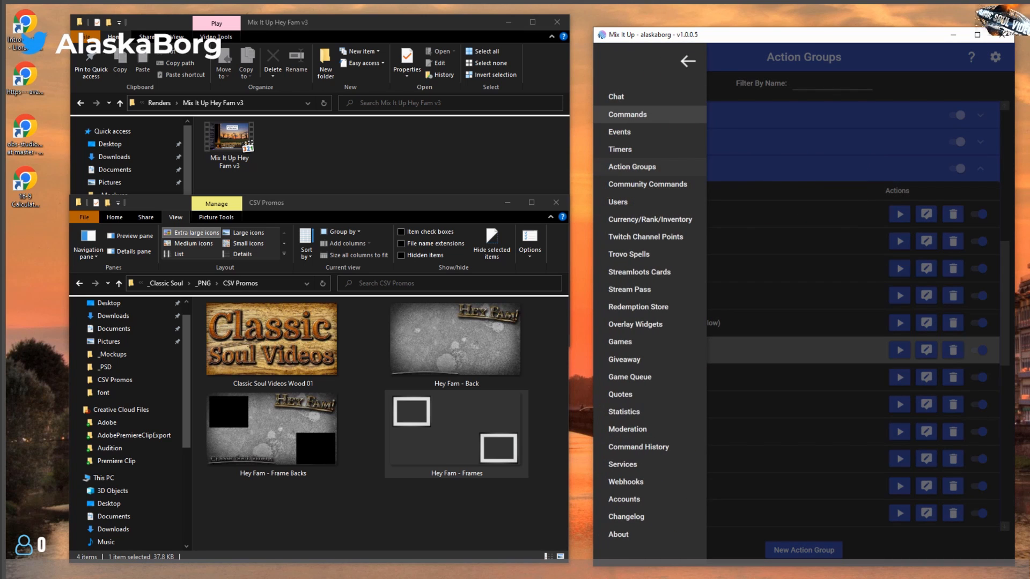
pyautogui.click(627, 114)
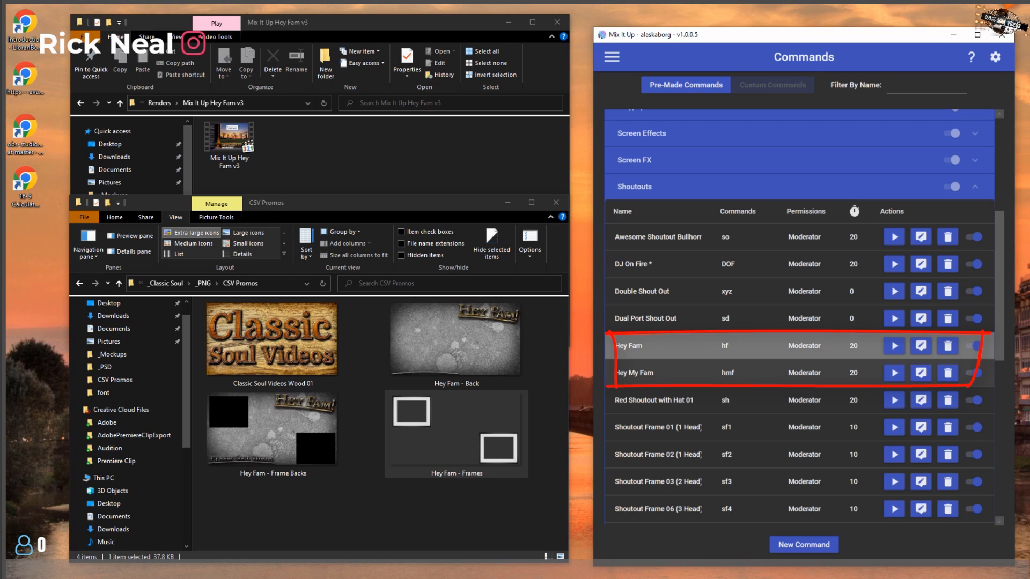
pyautogui.click(920, 345)
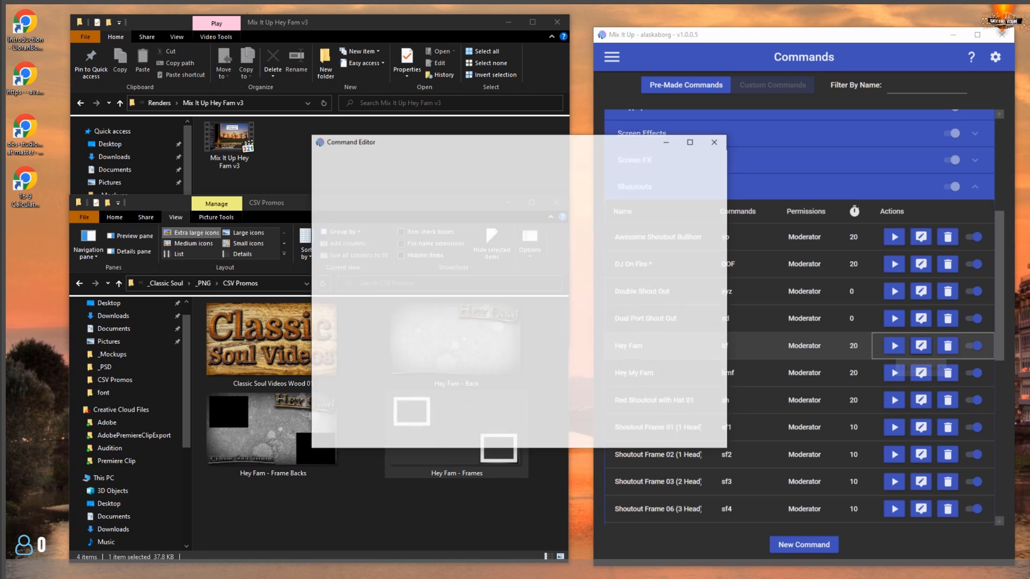
pyautogui.click(429, 244)
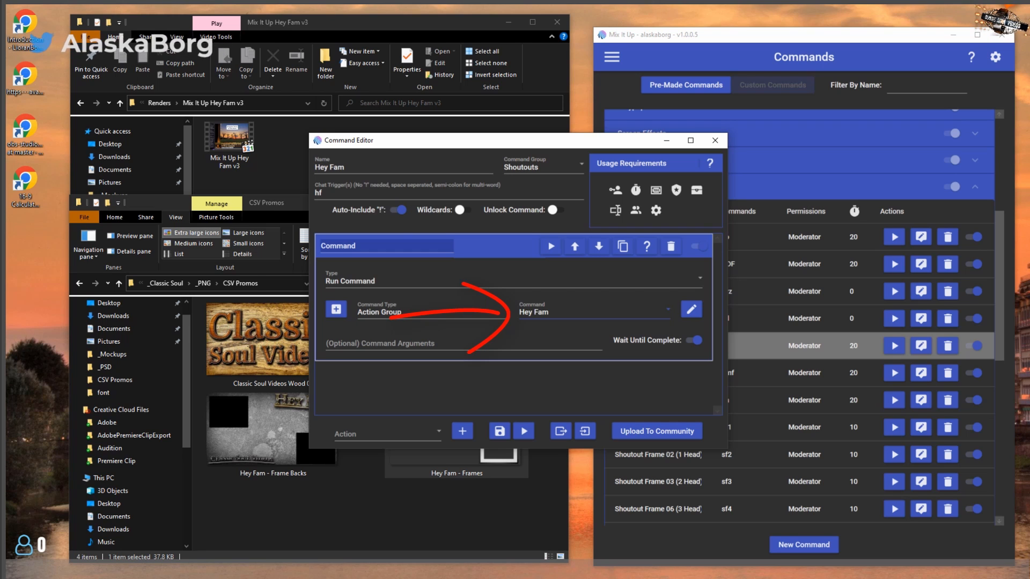
pyautogui.click(715, 141)
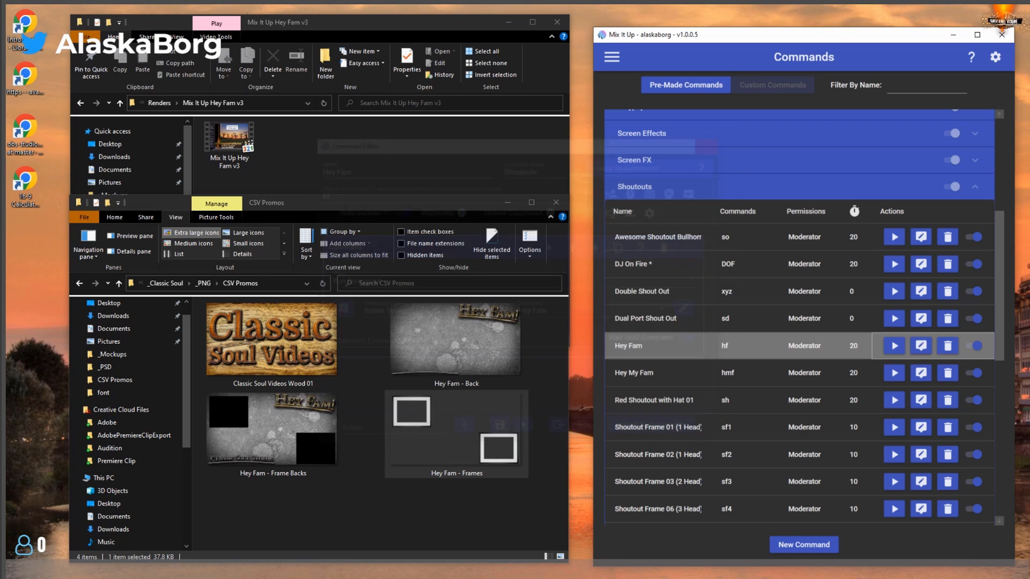
pyautogui.click(920, 373)
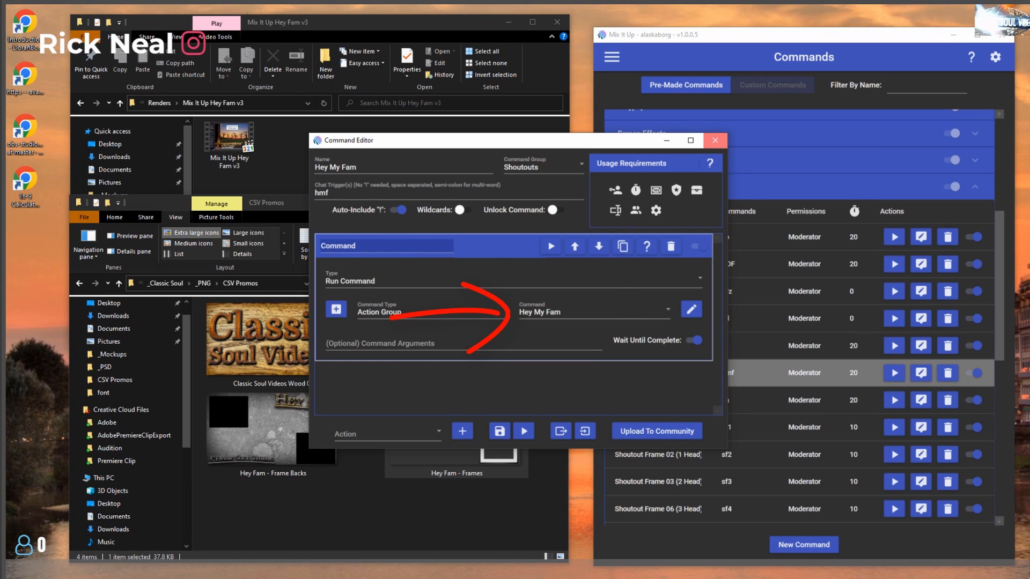
pyautogui.click(715, 140)
# Step: Open the Hey Fam action group for editing and move its editor clear of the image folder
pyautogui.click(612, 57)
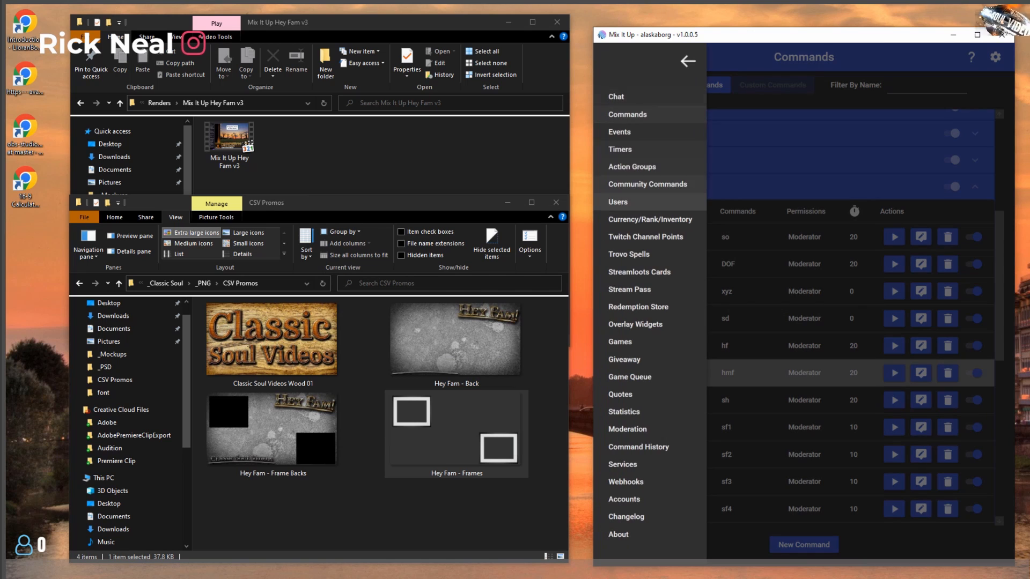
pyautogui.click(632, 167)
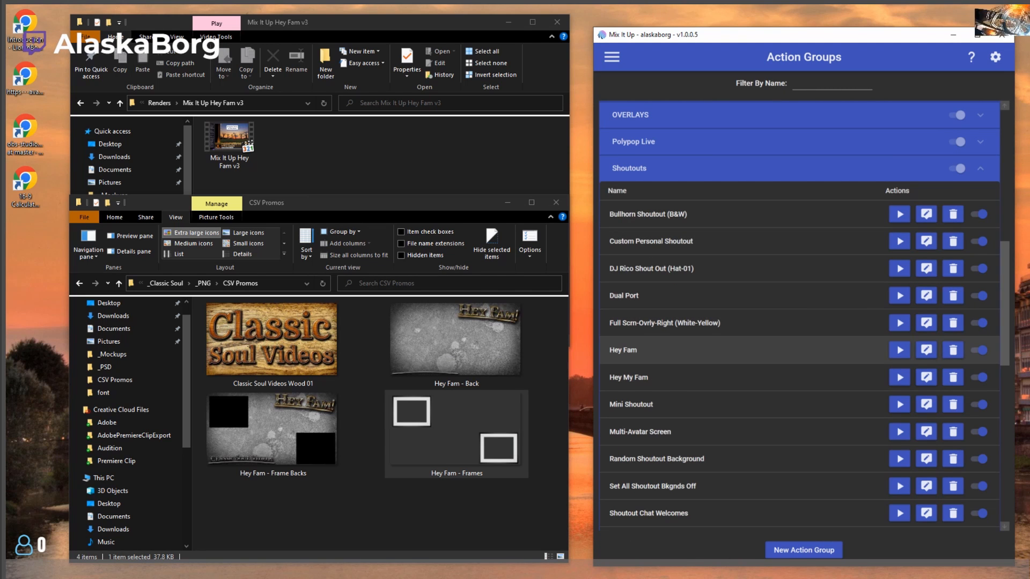
pyautogui.click(926, 350)
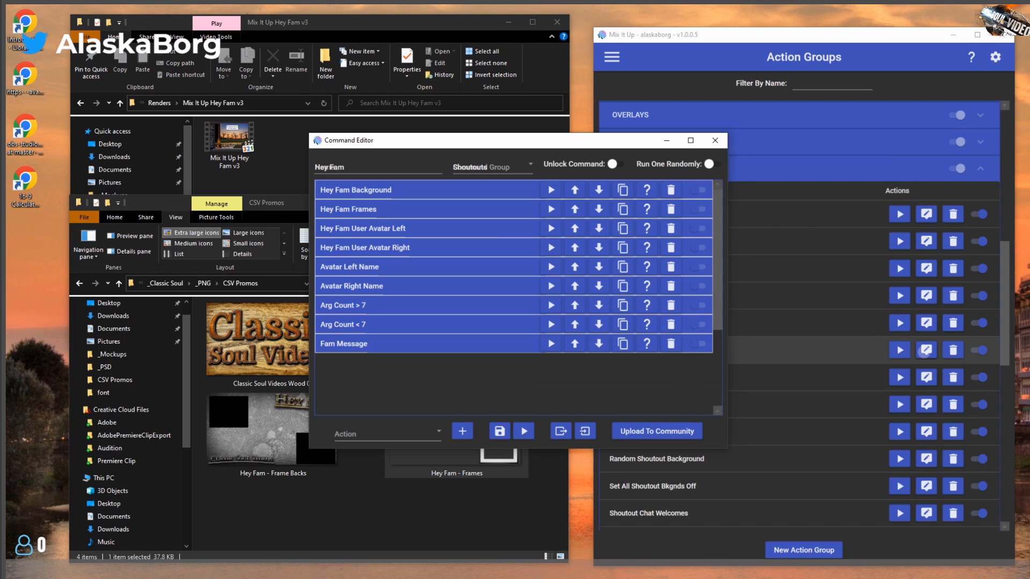
pyautogui.moveTo(531, 141); pyautogui.dragTo(637, 30)
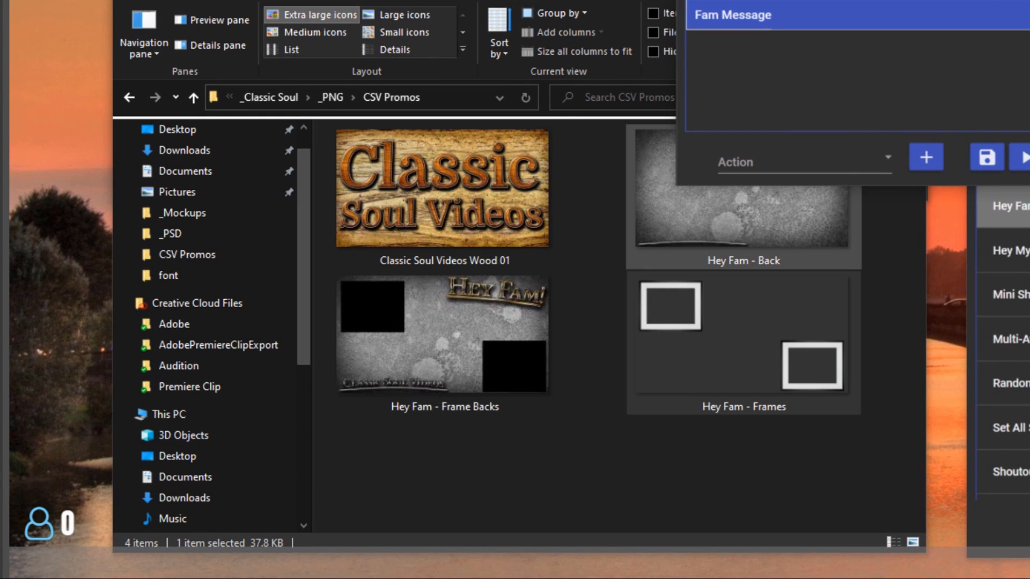
# Step: Look at the Hey Fam - Back, Hey Fam - Frame Backs and Hey Fam - Frames images in the CSV Promos folder
pyautogui.click(743, 223)
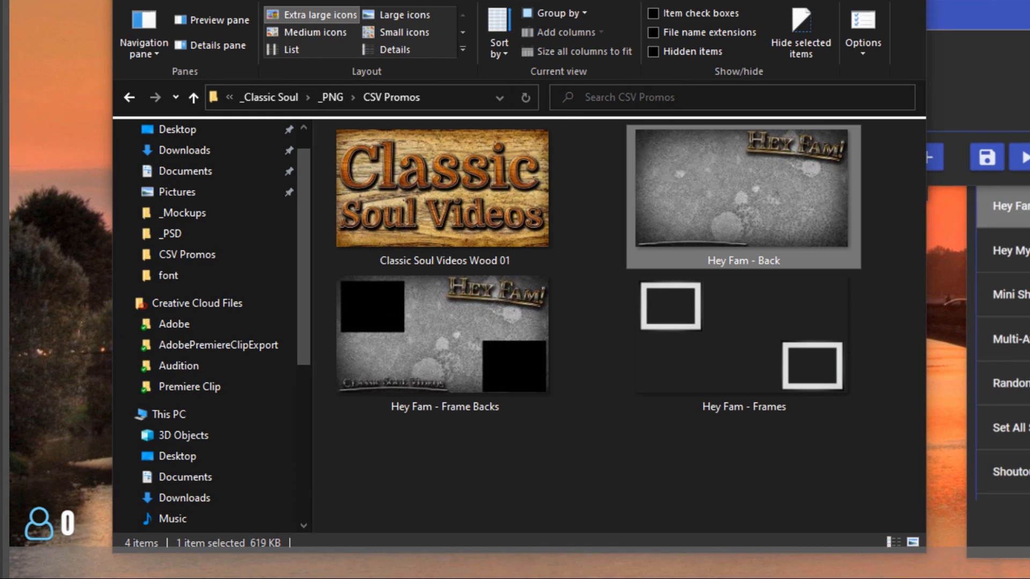
pyautogui.click(450, 335)
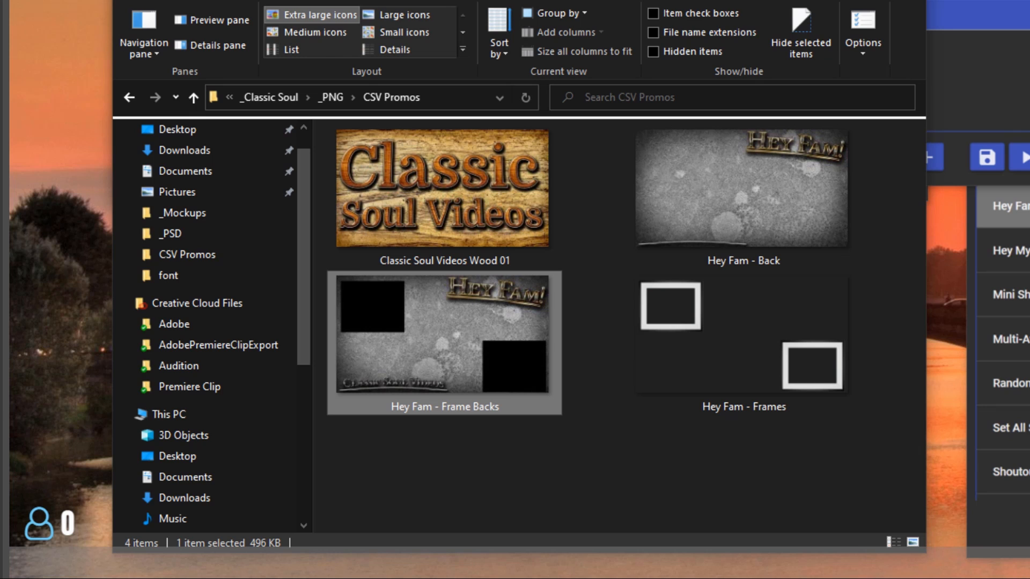
pyautogui.click(743, 343)
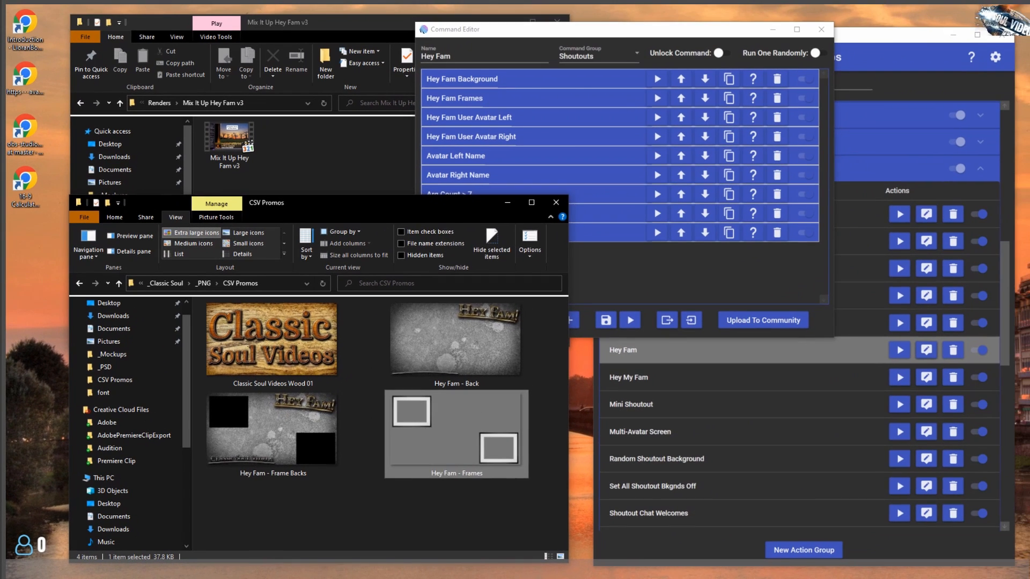
# Step: Enlarge the Command Editor and examine the Hey Fam Background action's settings, including its available overlay endpoints
pyautogui.click(697, 275)
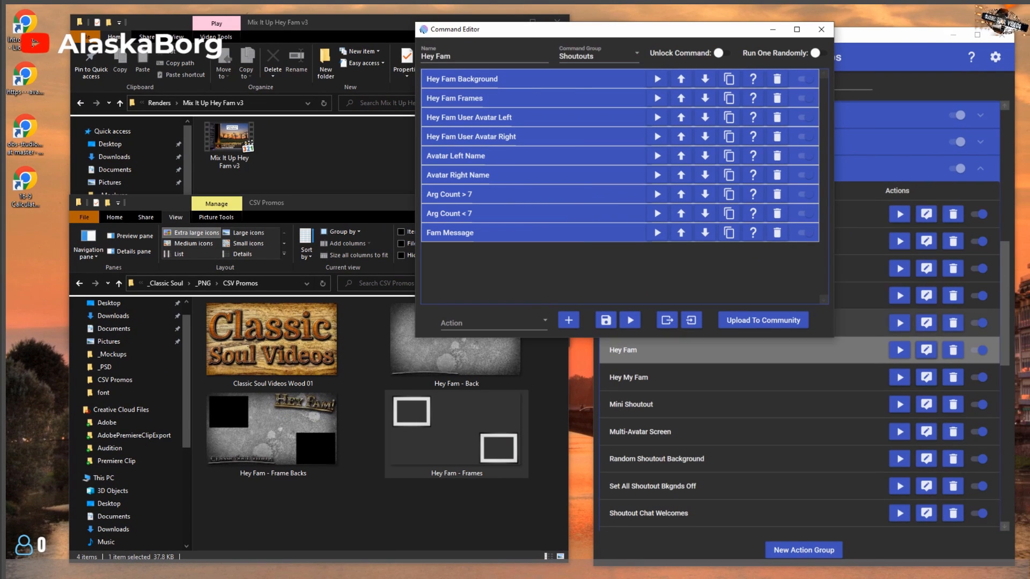
pyautogui.moveTo(833, 336); pyautogui.dragTo(864, 476)
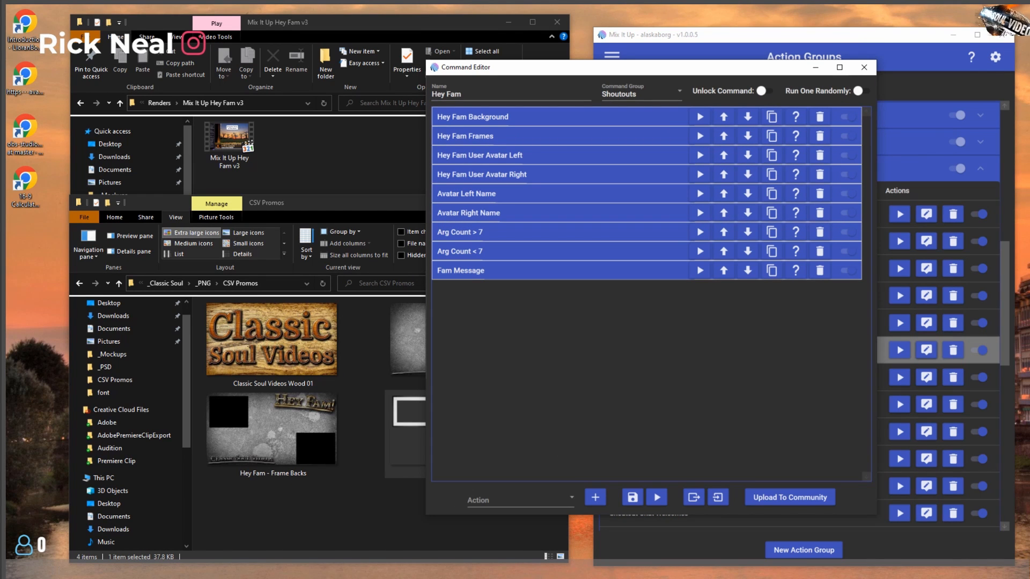
pyautogui.click(482, 117)
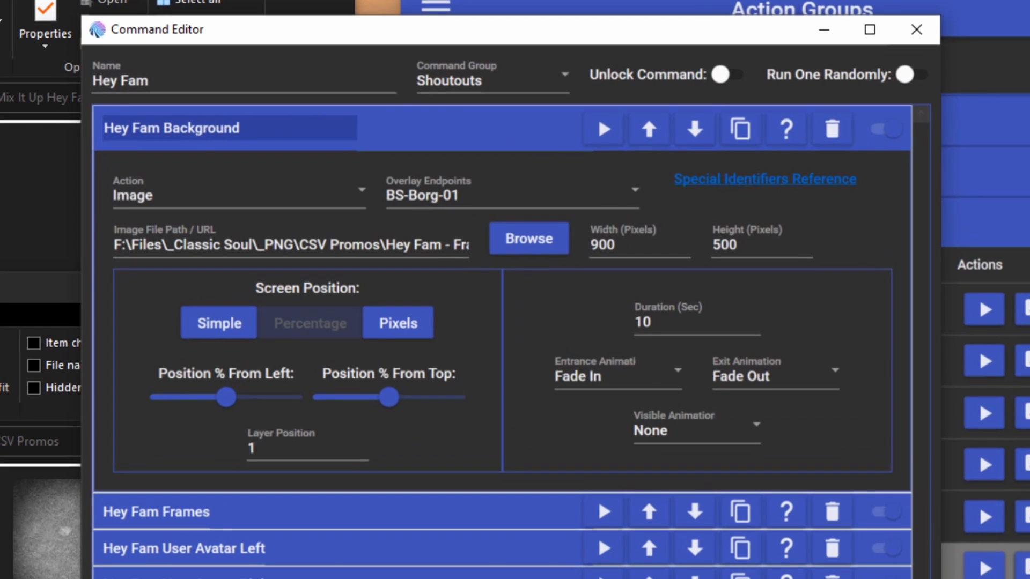
pyautogui.click(512, 195)
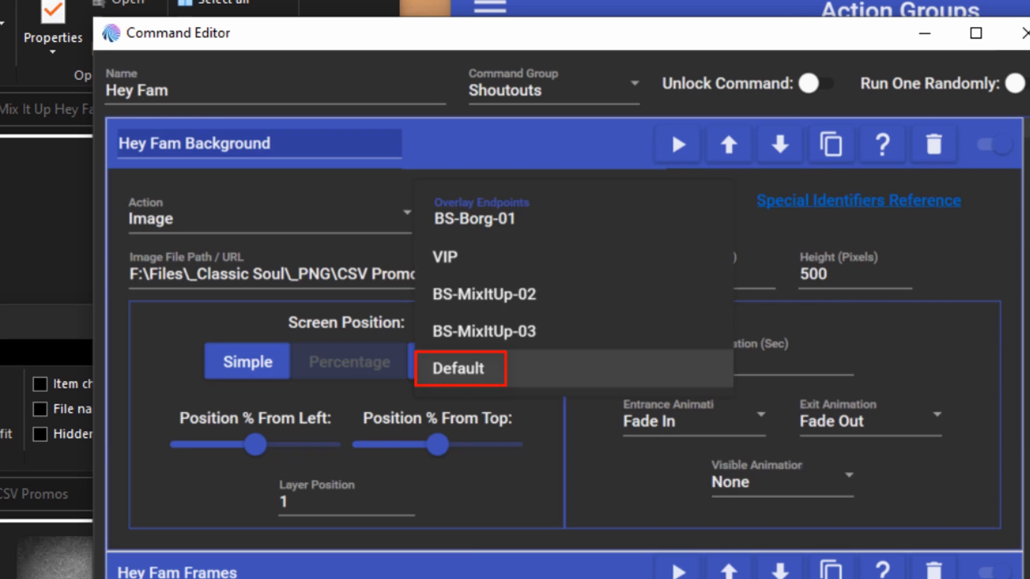
pyautogui.click(409, 328)
pyautogui.click(471, 128)
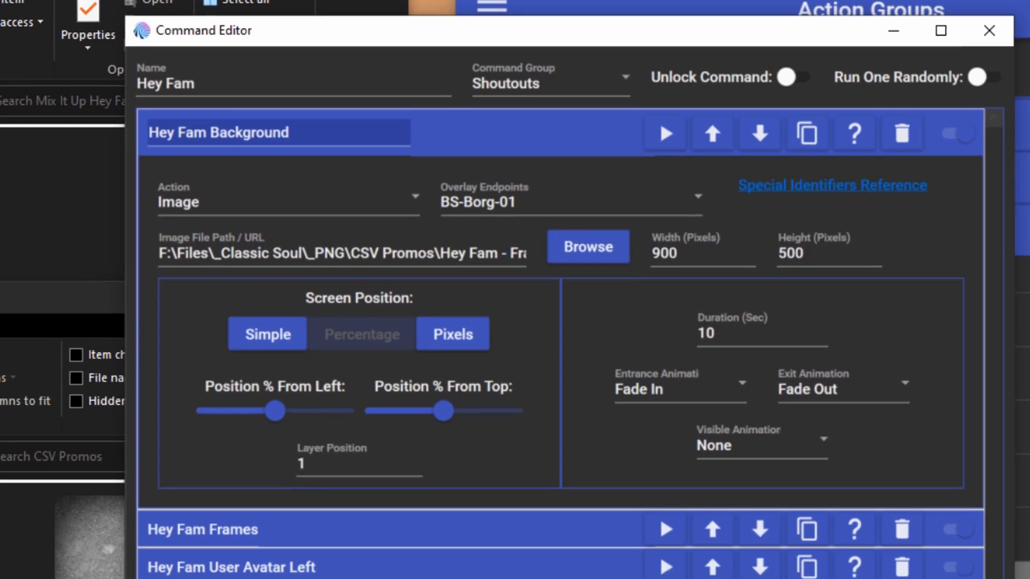
pyautogui.click(482, 144)
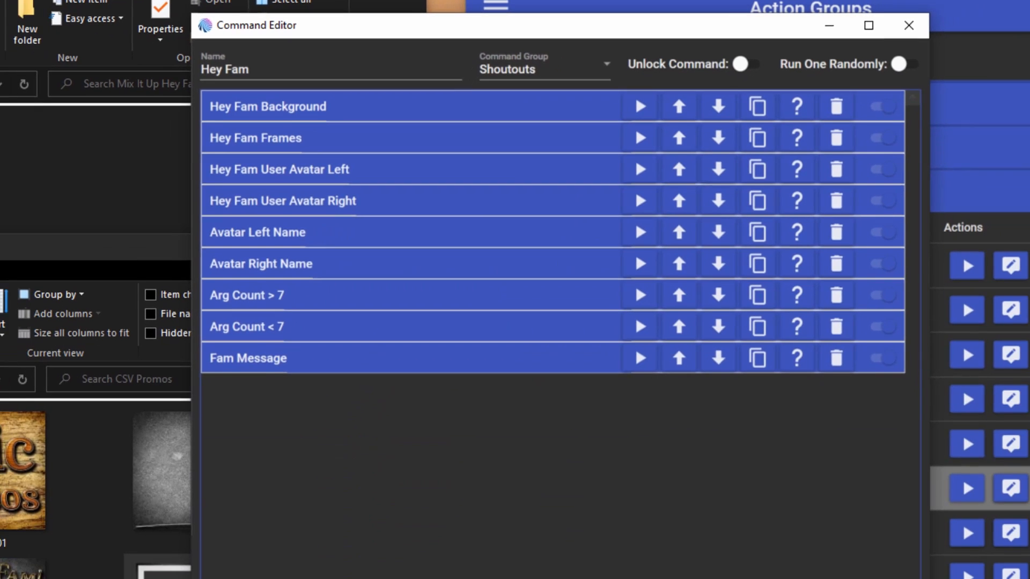
# Step: Examine the Hey Fam Frames image settings alongside those of the Hey Fam Background action, including the layer positions
pyautogui.click(483, 178)
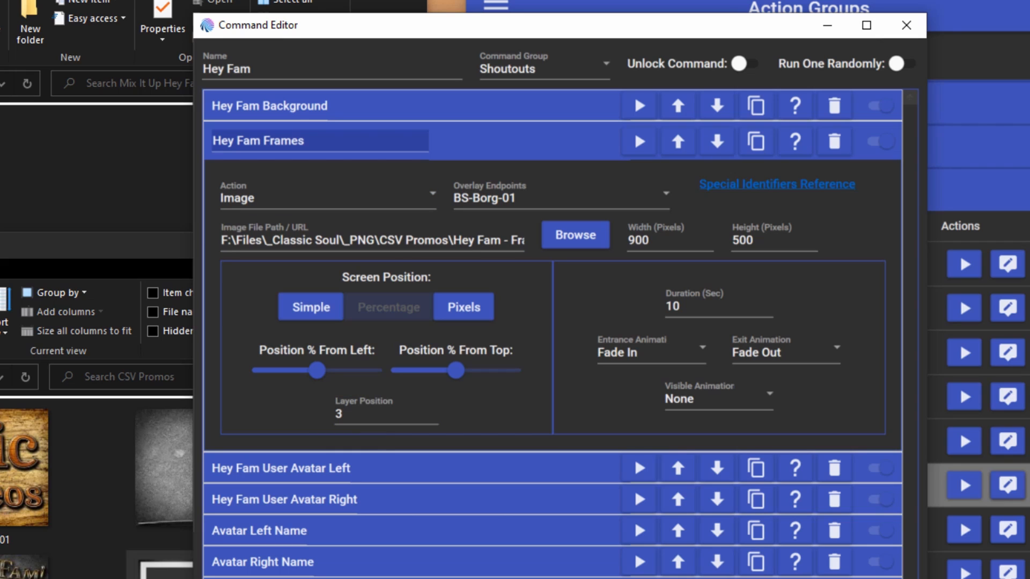
pyautogui.click(635, 459)
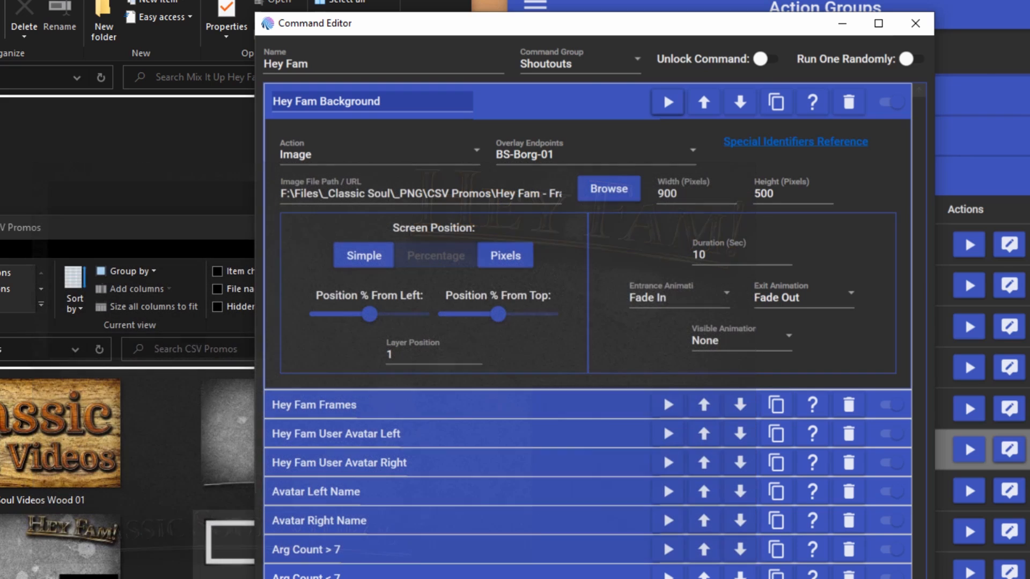
pyautogui.click(562, 102)
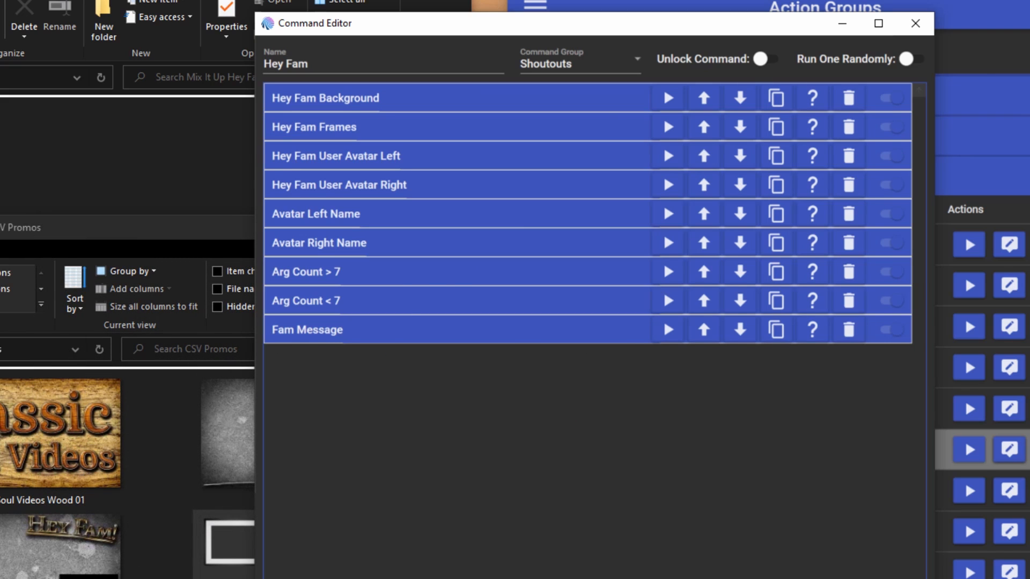
# Step: Examine the left and right user avatar image actions and test the Hey Fam Background on the overlay
pyautogui.click(562, 156)
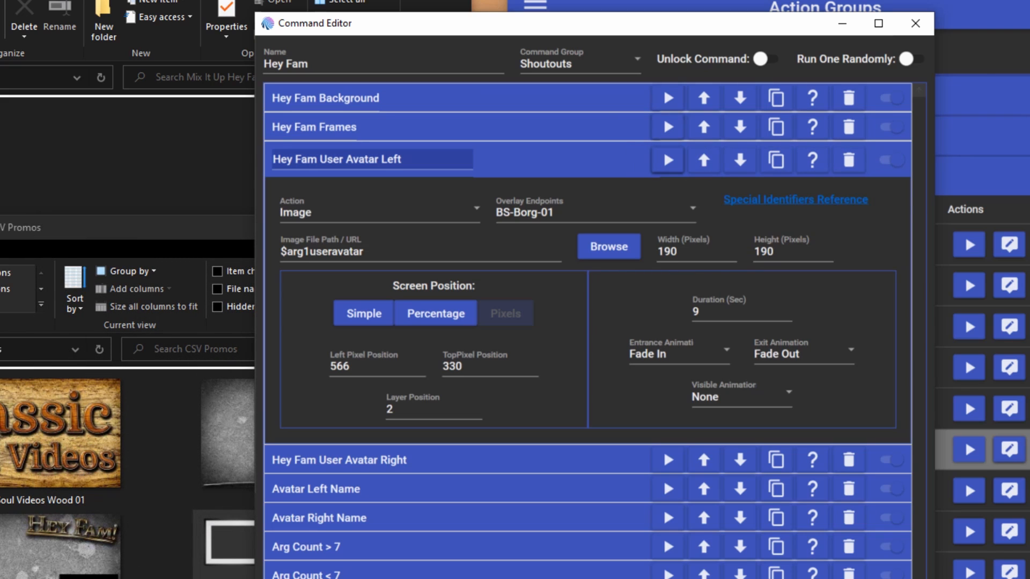
pyautogui.click(667, 98)
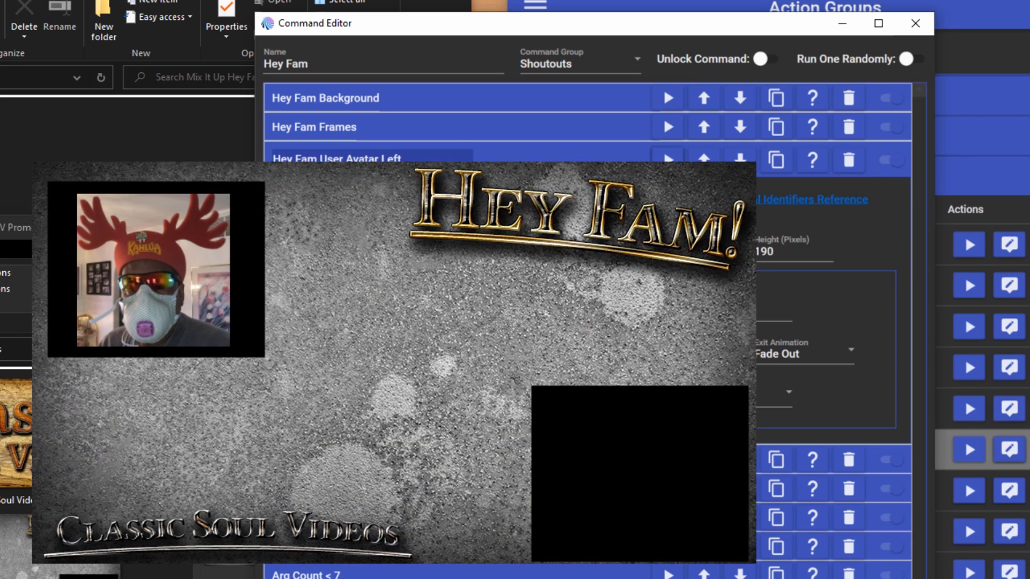
pyautogui.click(562, 459)
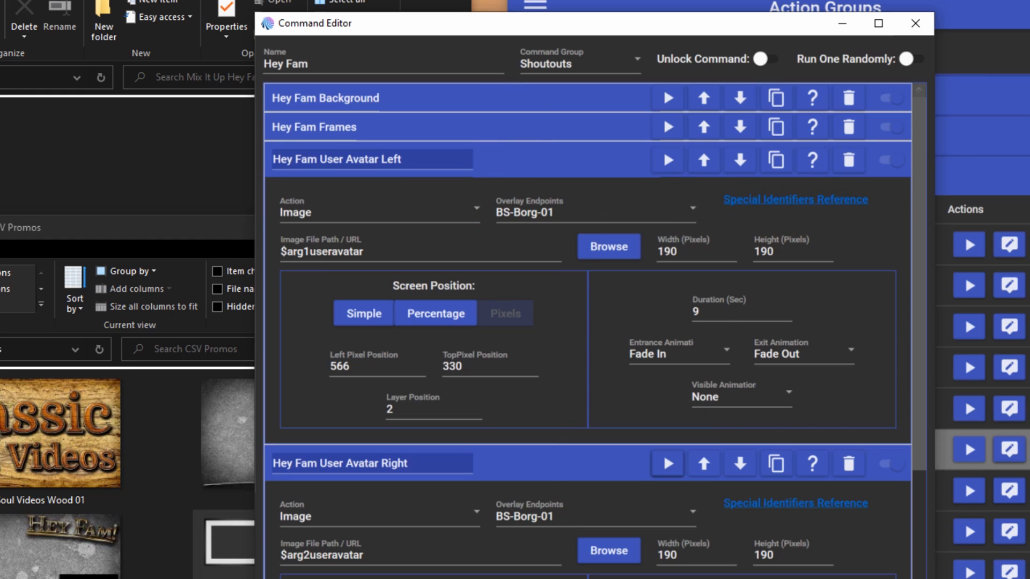
pyautogui.click(562, 160)
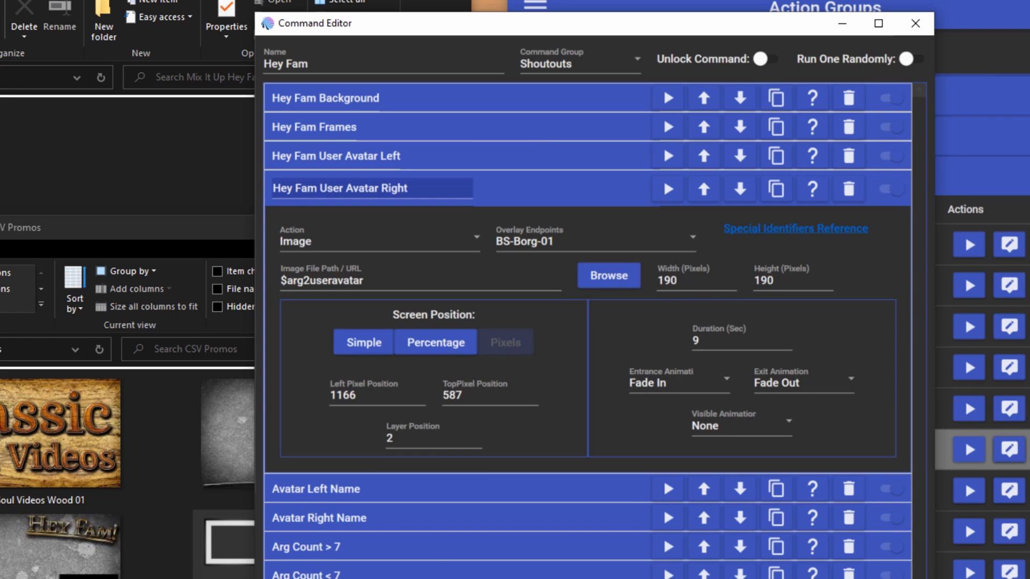
pyautogui.click(562, 189)
# Step: Open the Hey Fam Frames action and test how its frames display on the overlay
pyautogui.click(562, 128)
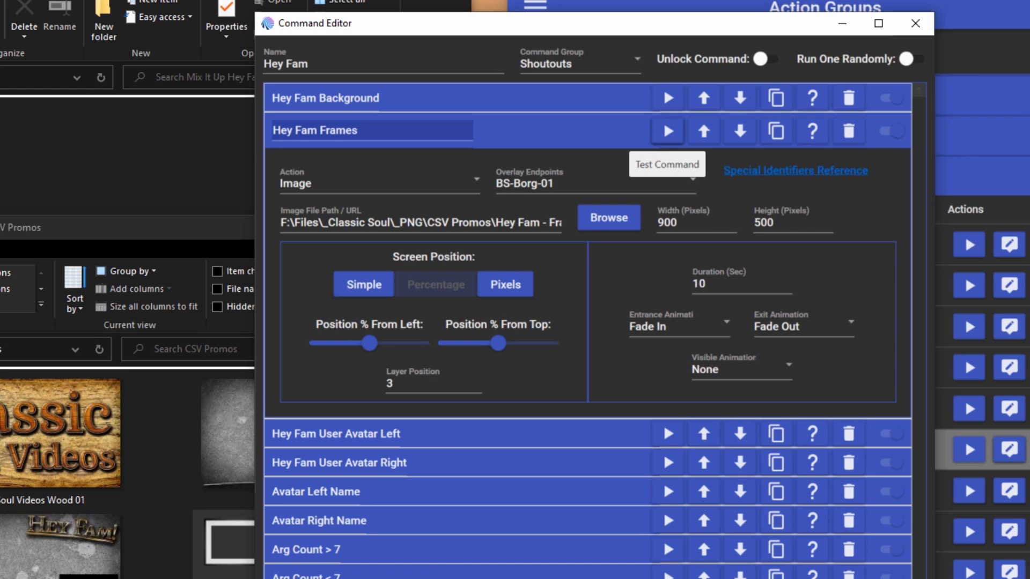
pyautogui.click(667, 131)
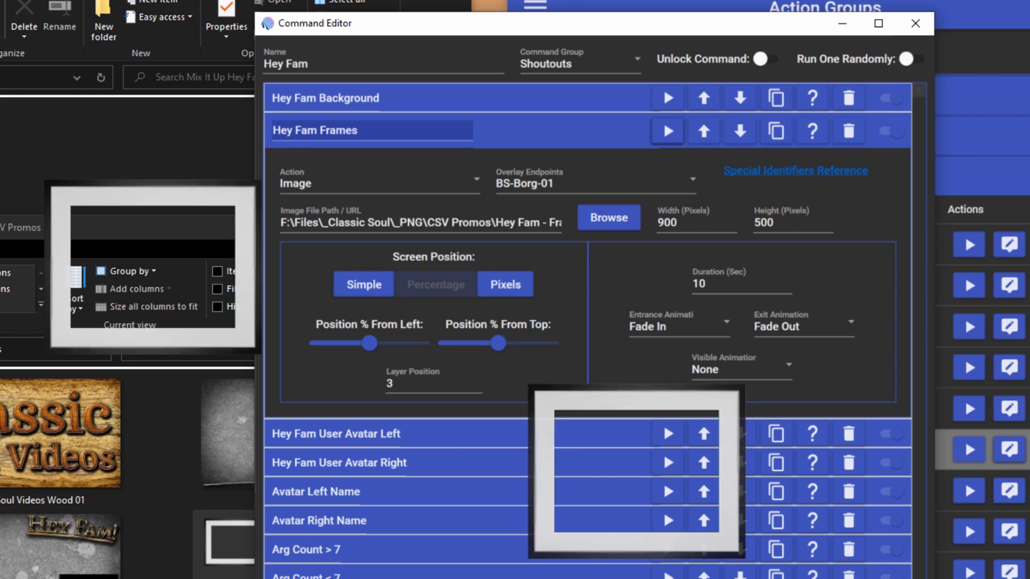
pyautogui.click(616, 131)
# Step: Compare the Hey Fam Background action's image path with the Hey Fam - Back image in the CSV Promos folder
pyautogui.click(667, 98)
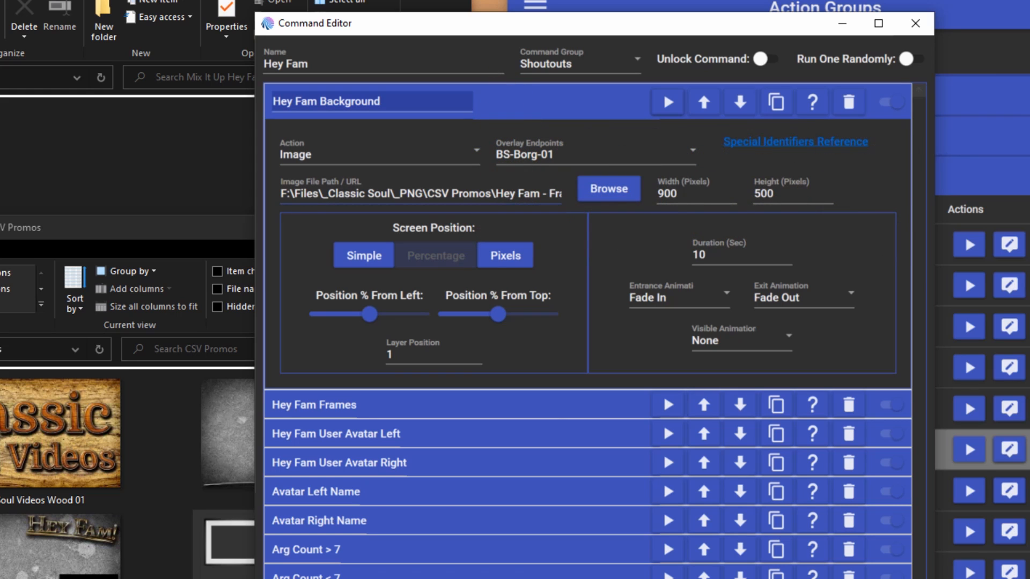
pyautogui.click(160, 471)
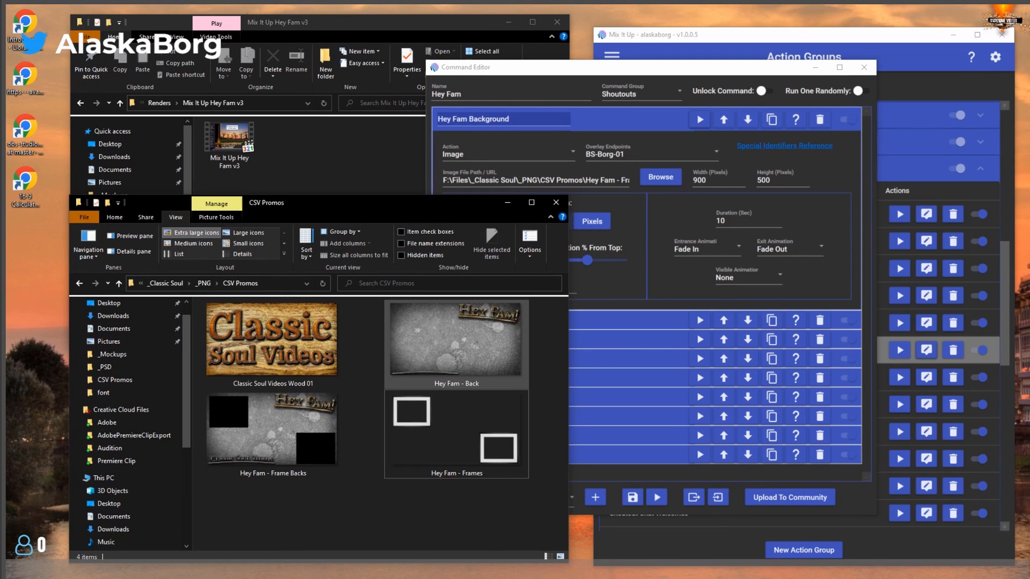
pyautogui.click(622, 119)
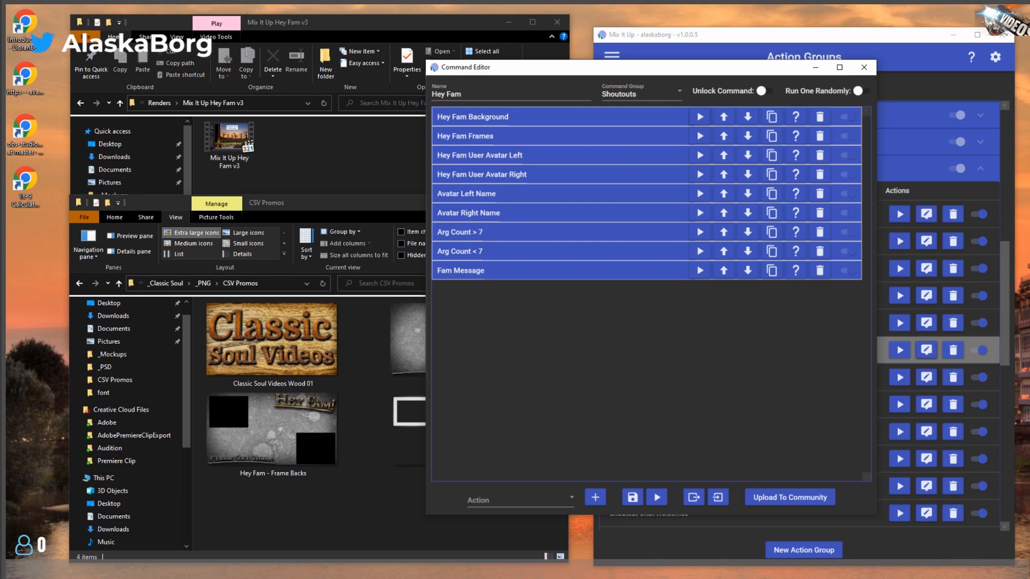
# Step: Compare the Hey Fam Frames action's image path with the Hey Fam - Frames image in the CSV Promos folder
pyautogui.click(622, 136)
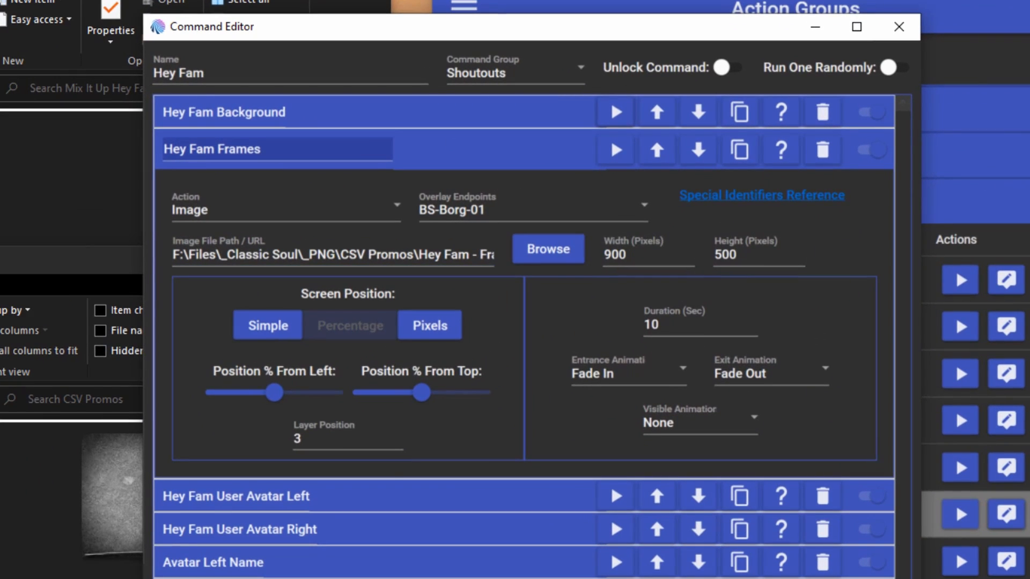
pyautogui.click(137, 575)
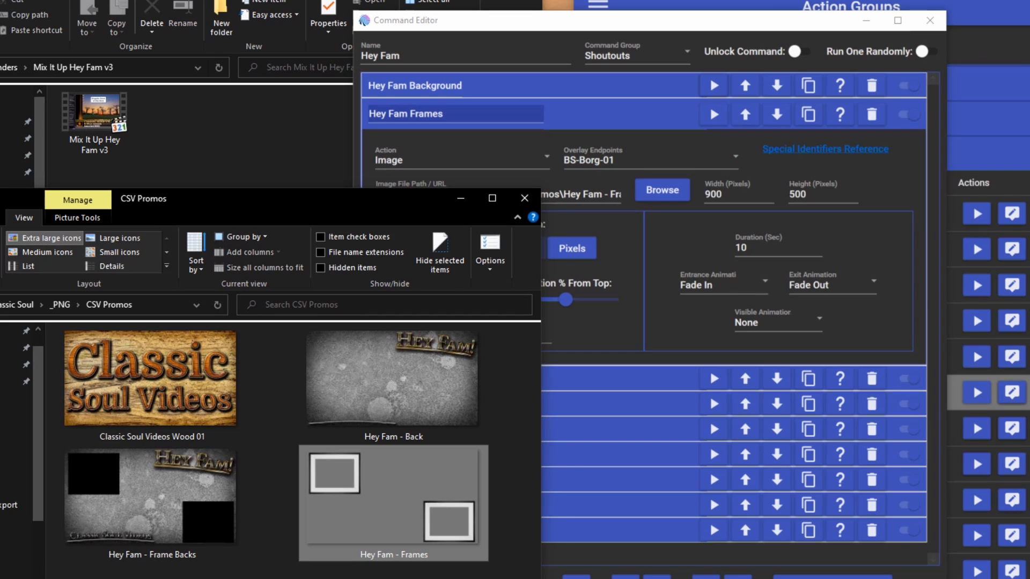
pyautogui.click(622, 114)
pyautogui.click(622, 112)
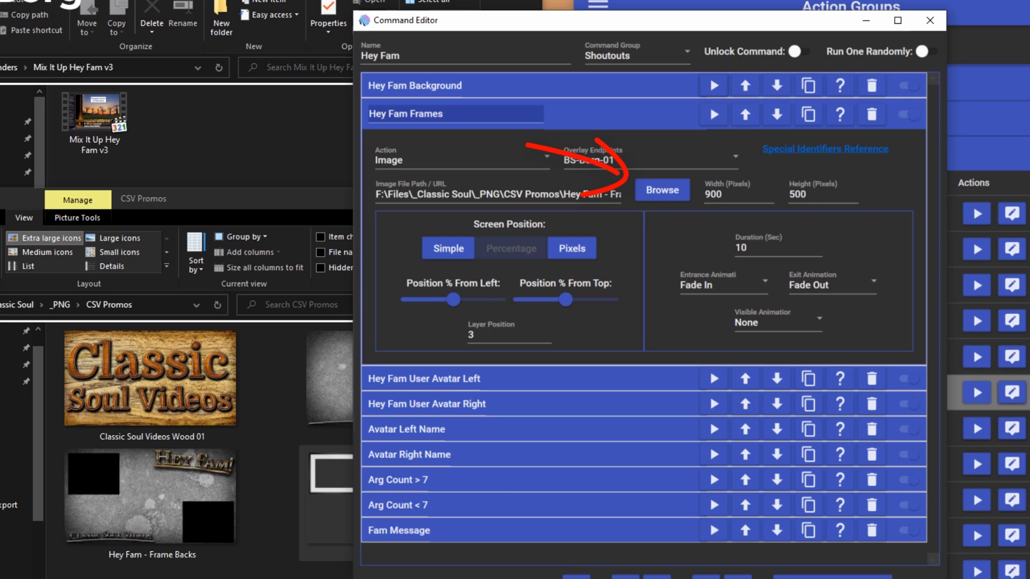
pyautogui.click(622, 113)
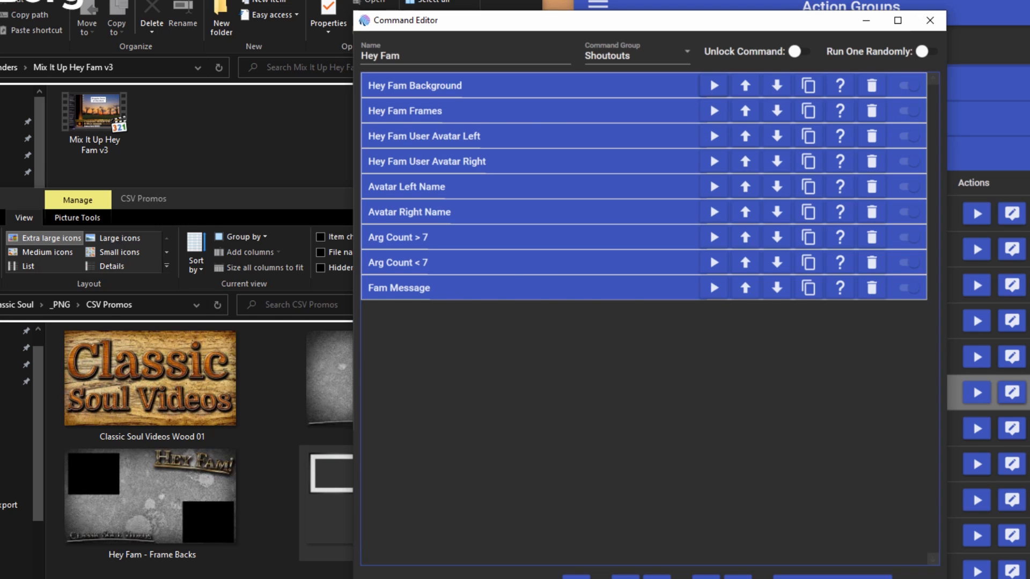
# Step: Examine the image sources, sizes and pixel positions of the Hey Fam User Avatar Left and Hey Fam User Avatar Right actions
pyautogui.click(622, 136)
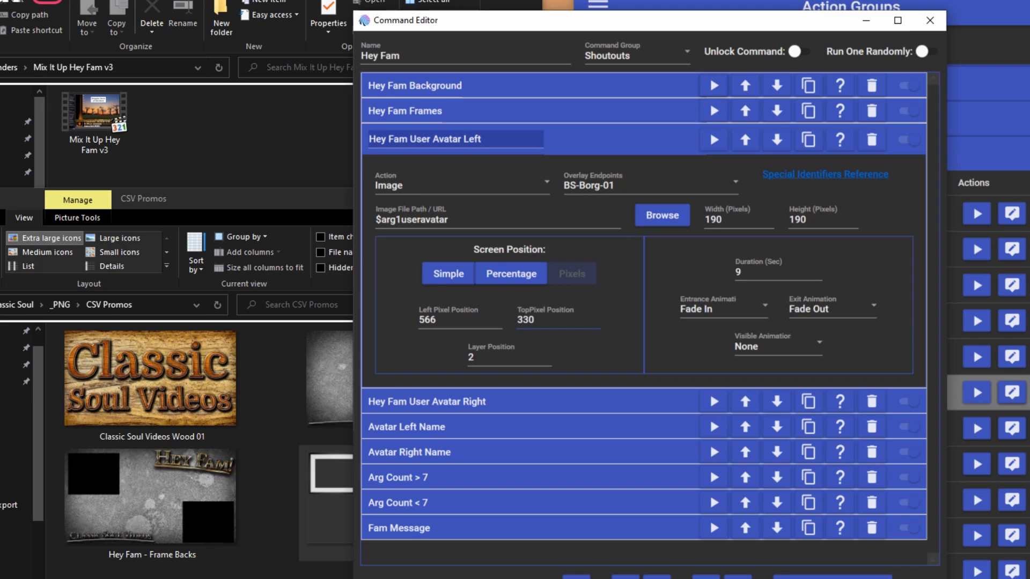
pyautogui.click(617, 139)
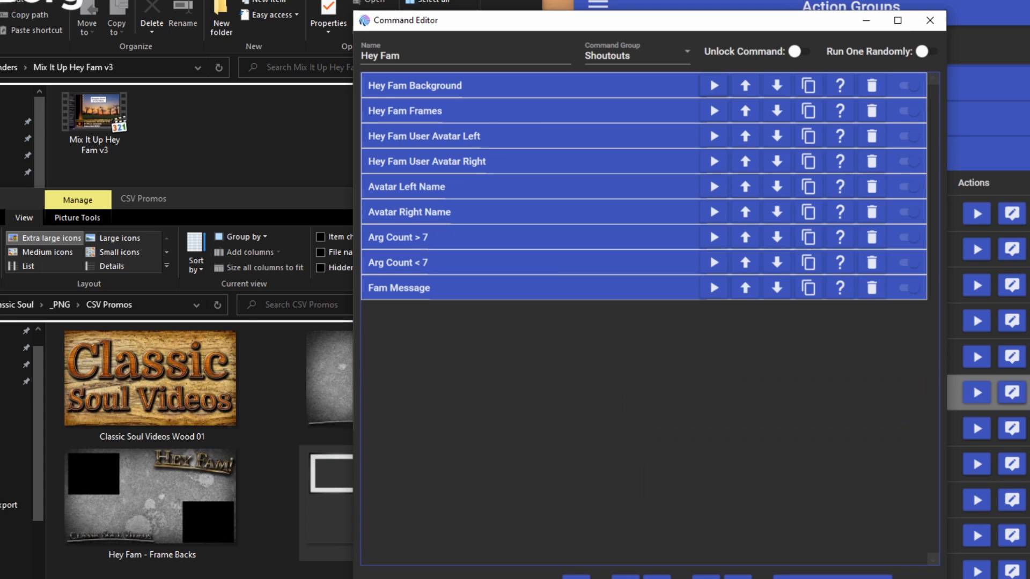
pyautogui.click(617, 162)
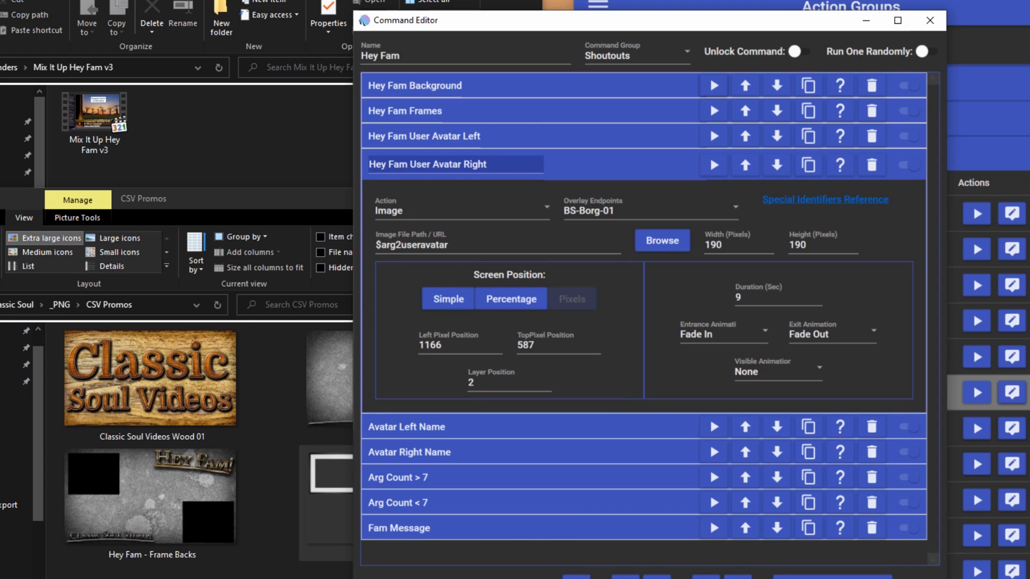
pyautogui.click(617, 164)
# Step: Examine the Avatar Left Name action's display-name text, font and position settings
pyautogui.click(617, 186)
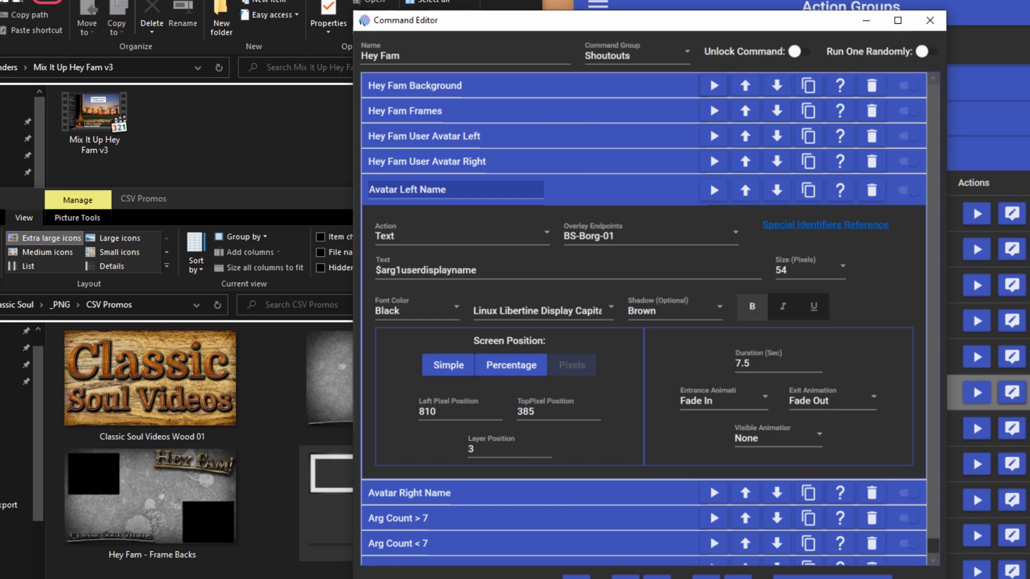
pyautogui.click(617, 190)
pyautogui.click(590, 86)
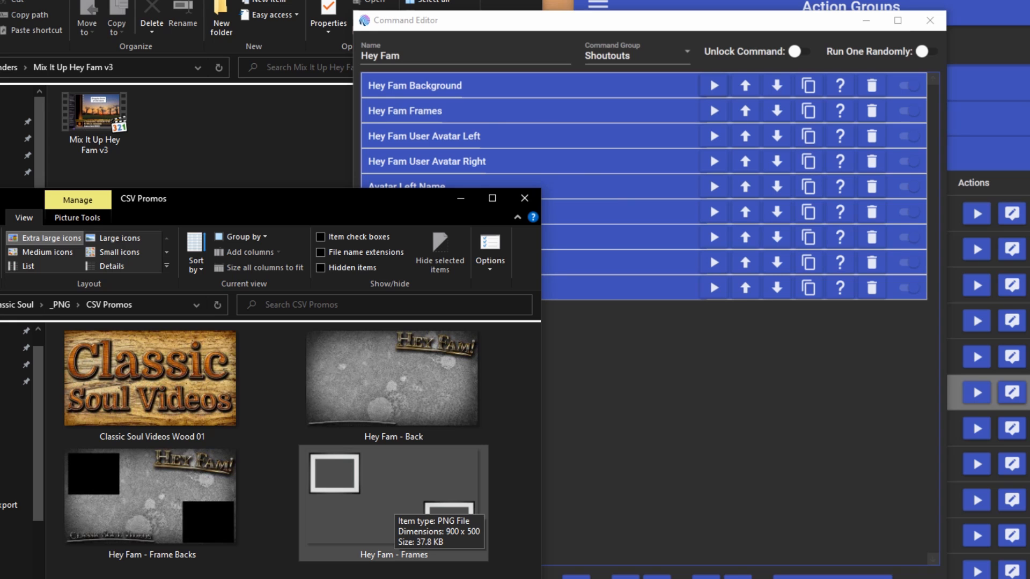
# Step: Examine the Arg Count > 7 condition and its nested Arg 3 - 7 and Arg 8 - Max special identifier actions
pyautogui.click(710, 278)
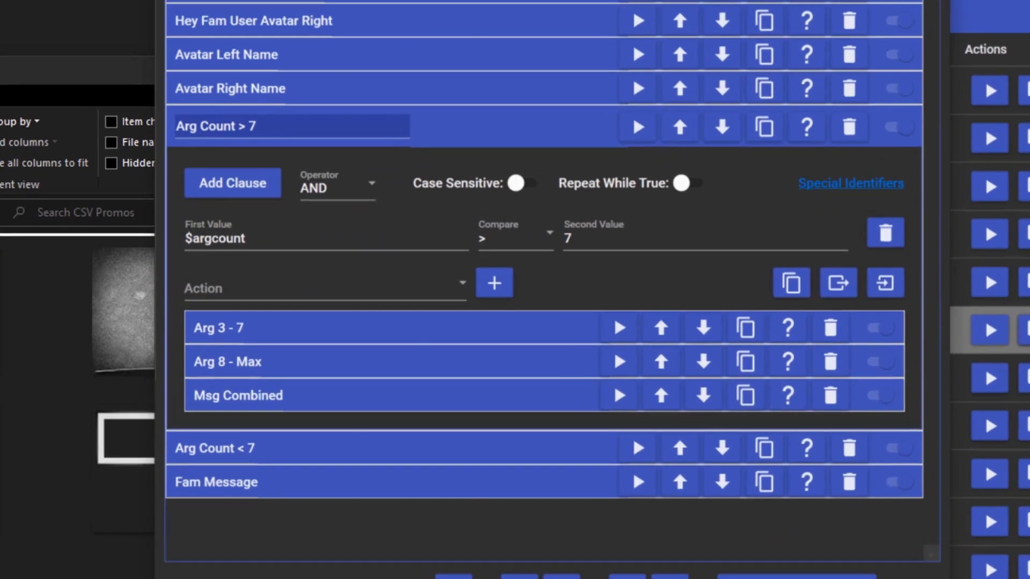
pyautogui.click(462, 348)
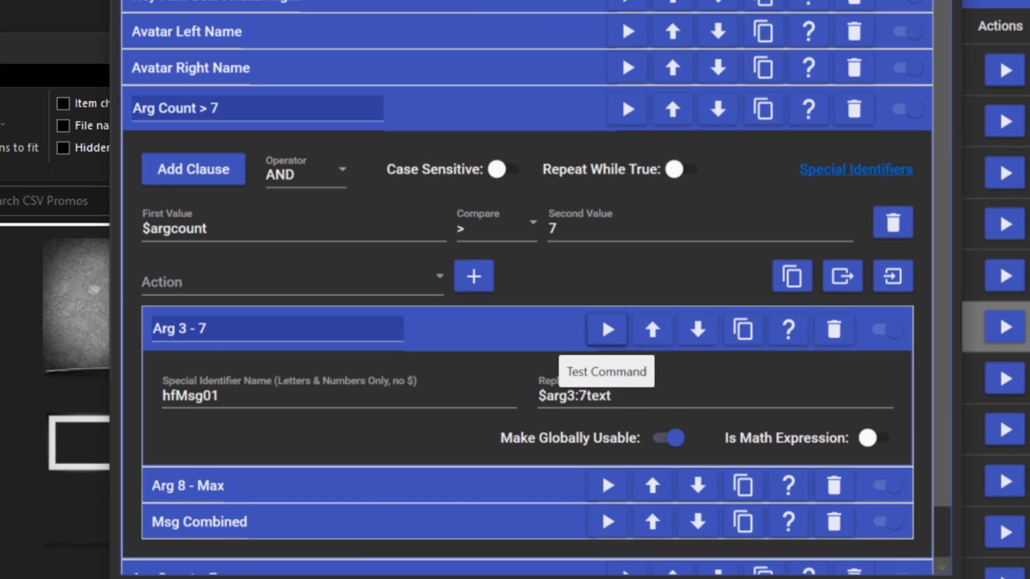
pyautogui.scroll(-1, 607, 329)
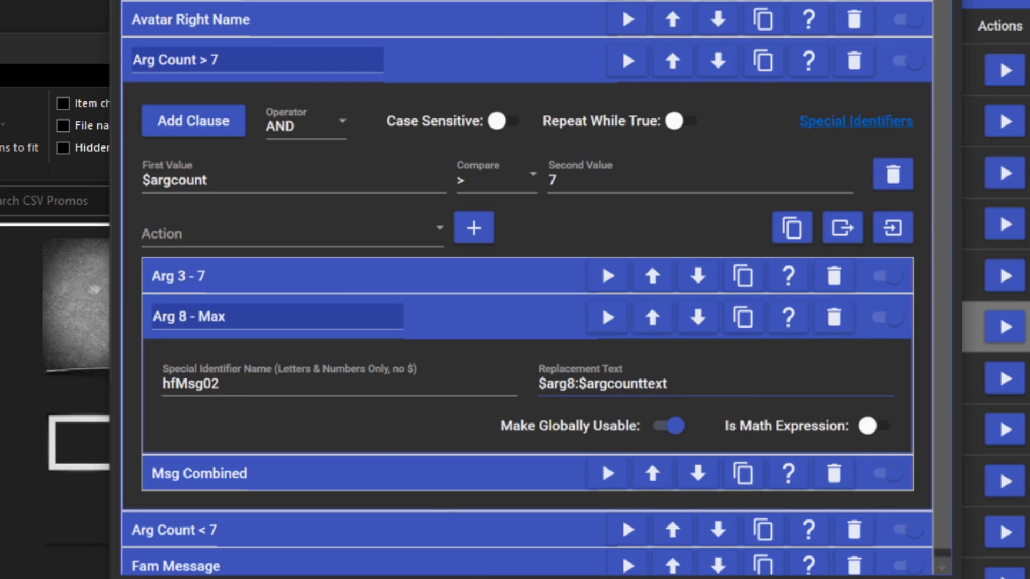
pyautogui.click(365, 276)
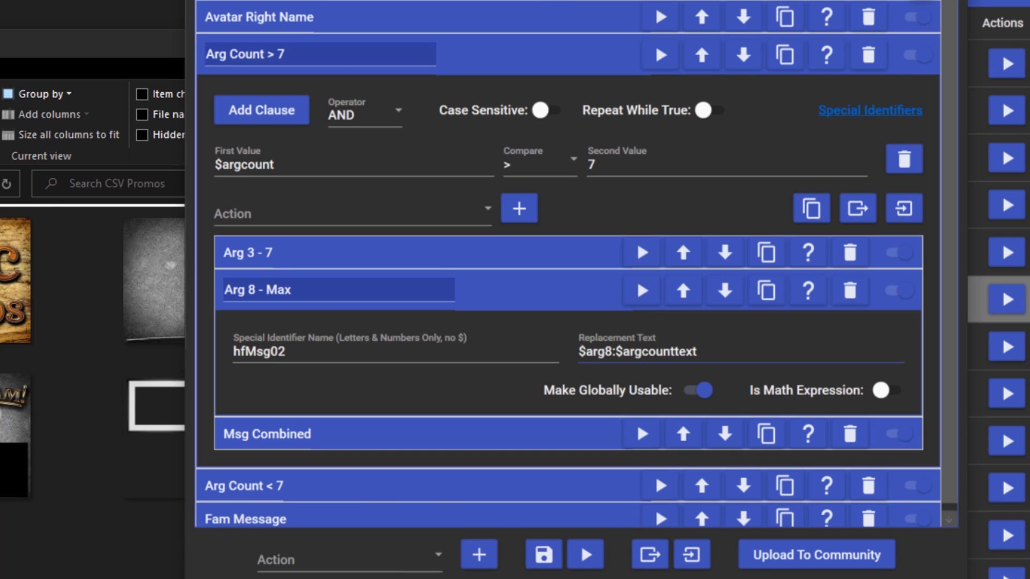
pyautogui.click(537, 290)
pyautogui.click(536, 363)
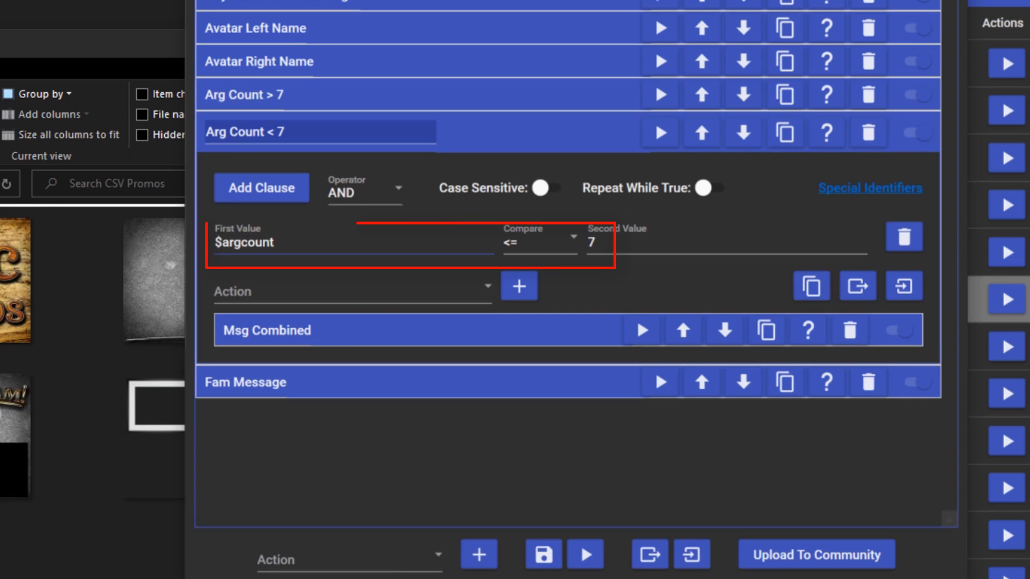
# Step: Compare the special identifier of Msg Combined under Arg Count < 7 with the text used by the Fam Message action
pyautogui.press('Tab')
pyautogui.press('Tab')
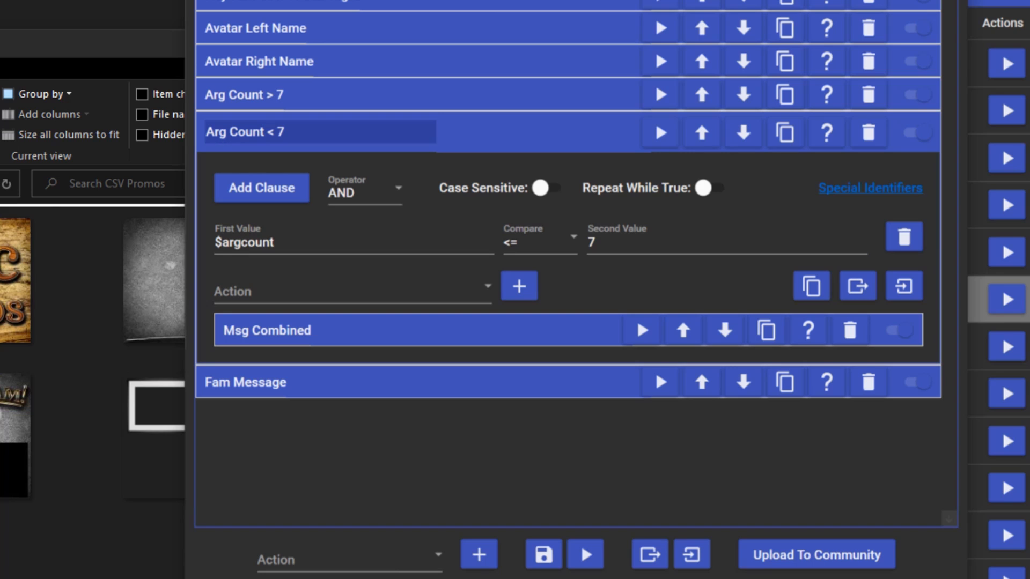
pyautogui.click(267, 330)
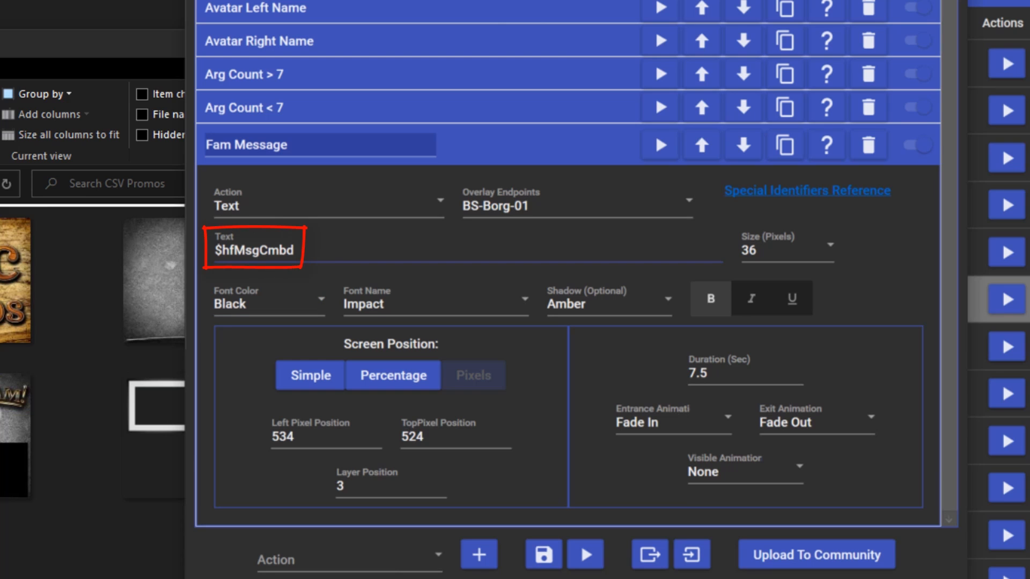
pyautogui.click(654, 131)
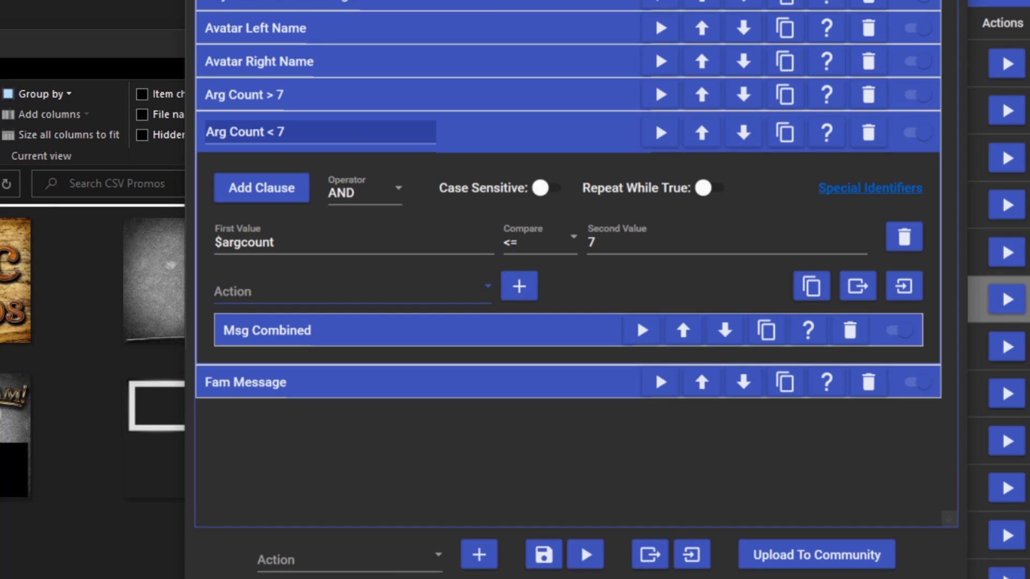
pyautogui.click(636, 317)
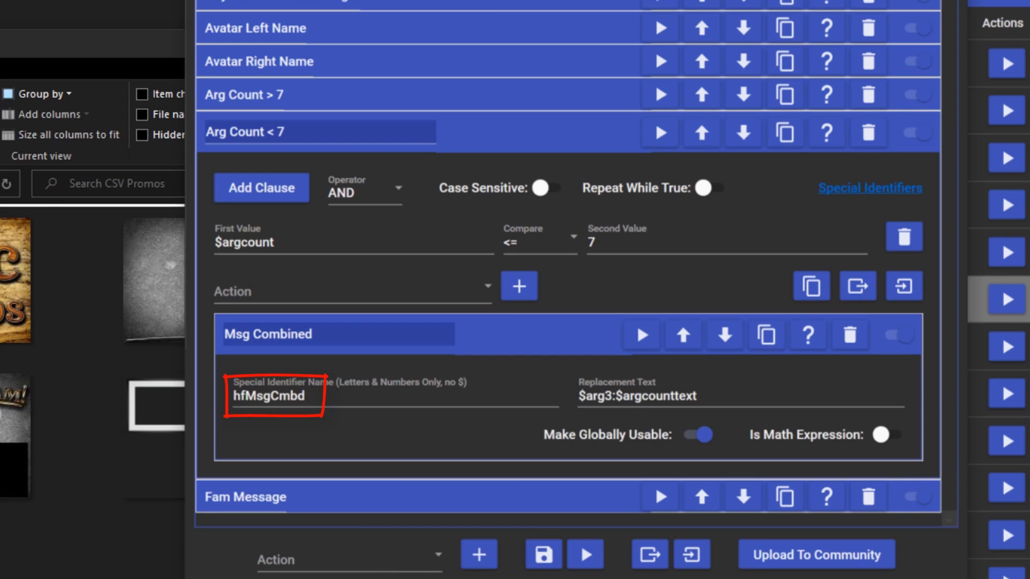
# Step: Examine the special identifier name and replacement text of Msg Combined under Arg Count > 7, and collapse the condition
pyautogui.click(655, 118)
pyautogui.click(461, 95)
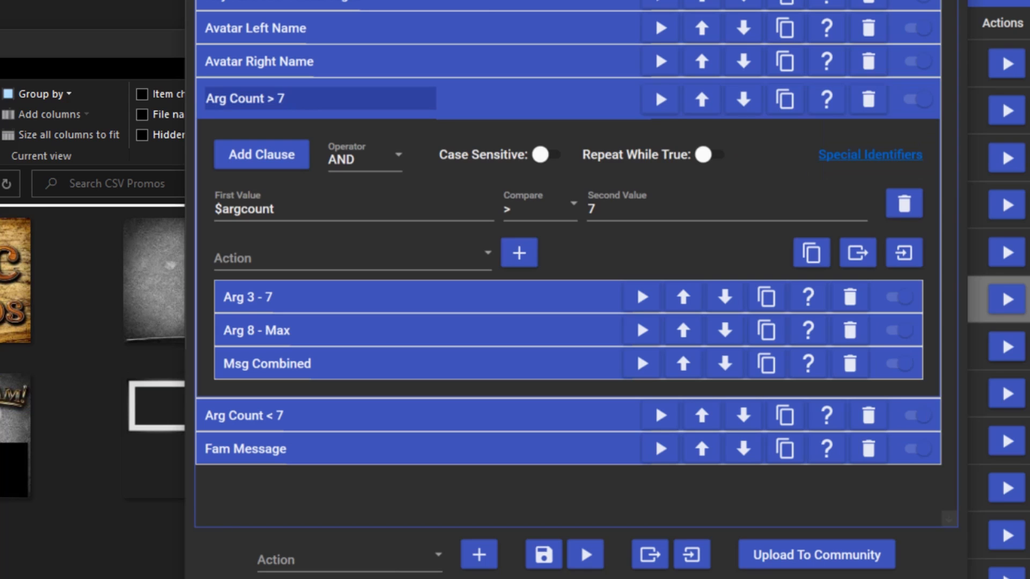
pyautogui.click(462, 364)
pyautogui.scroll(-1, 461, 364)
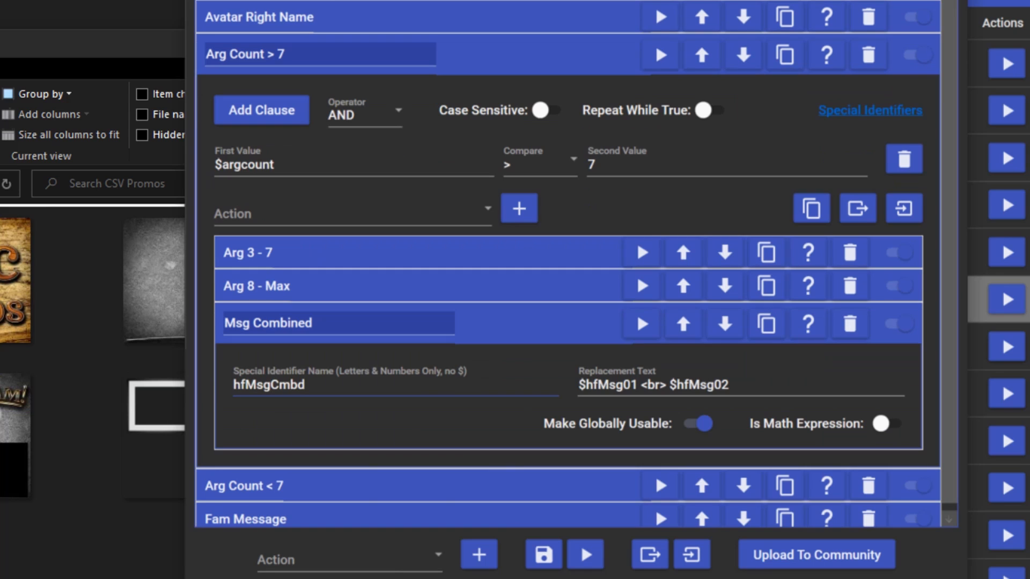
pyautogui.press('Tab')
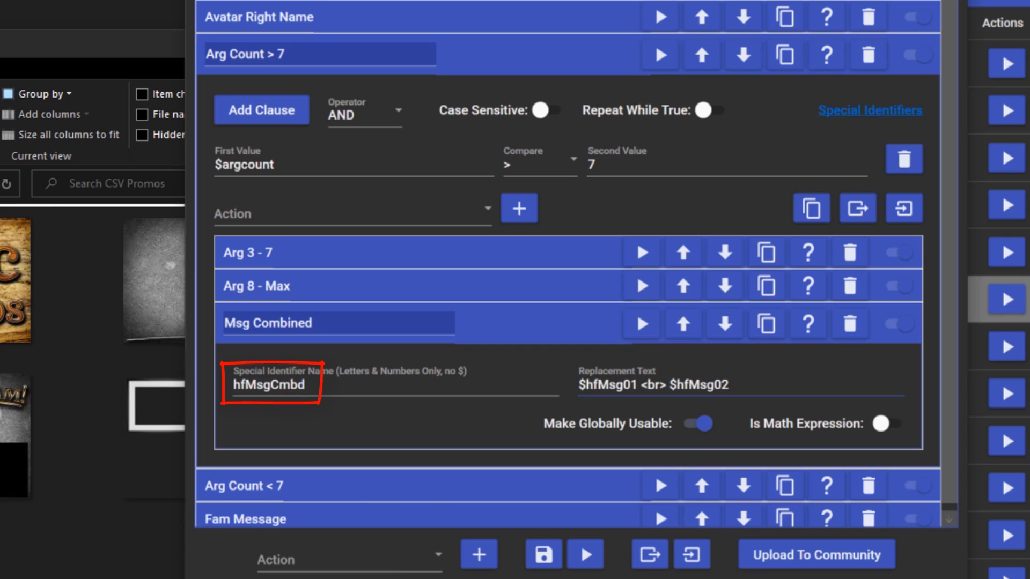
pyautogui.hotkey('shift', 'Tab')
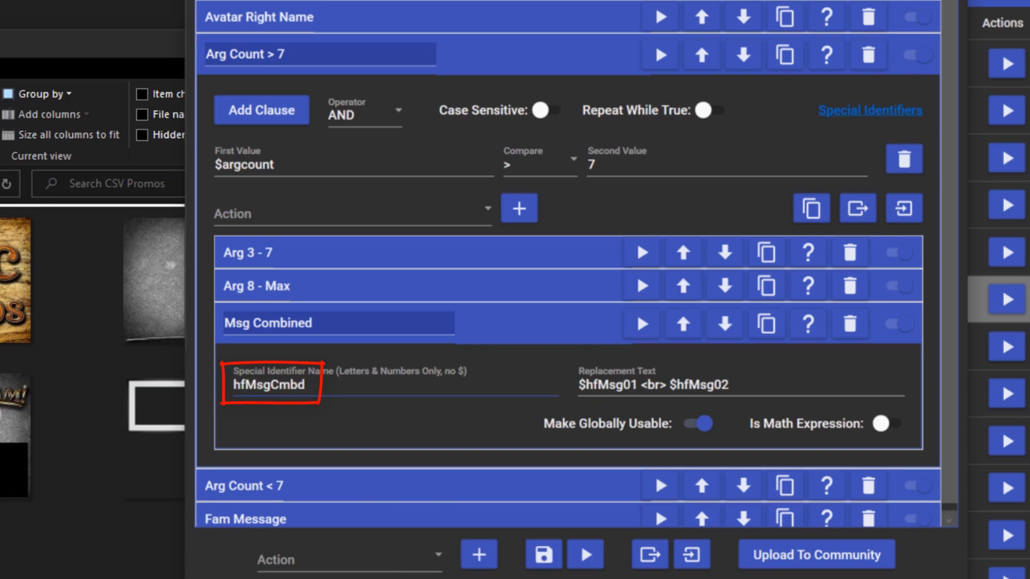
pyautogui.press('Tab')
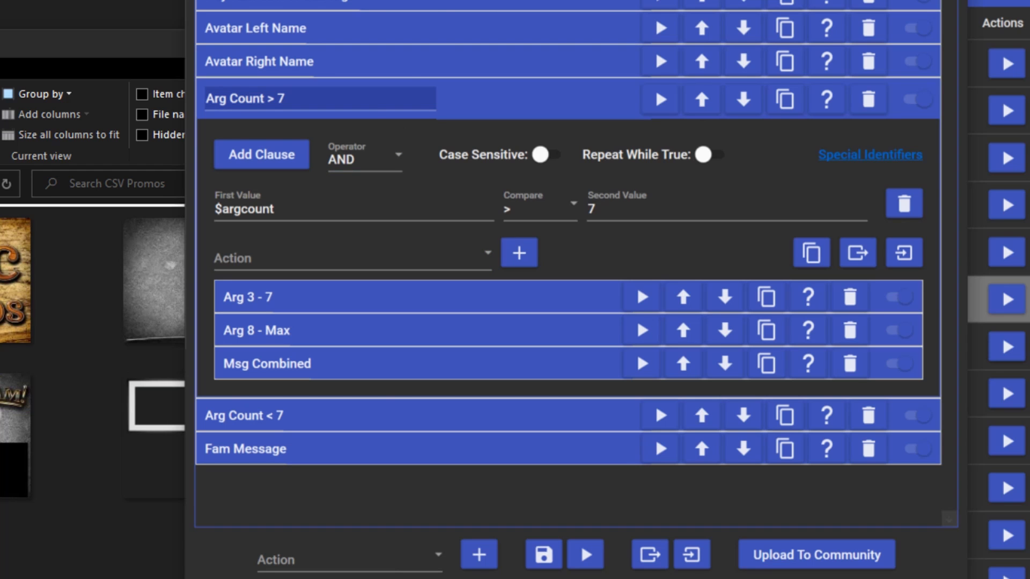
pyautogui.click(514, 99)
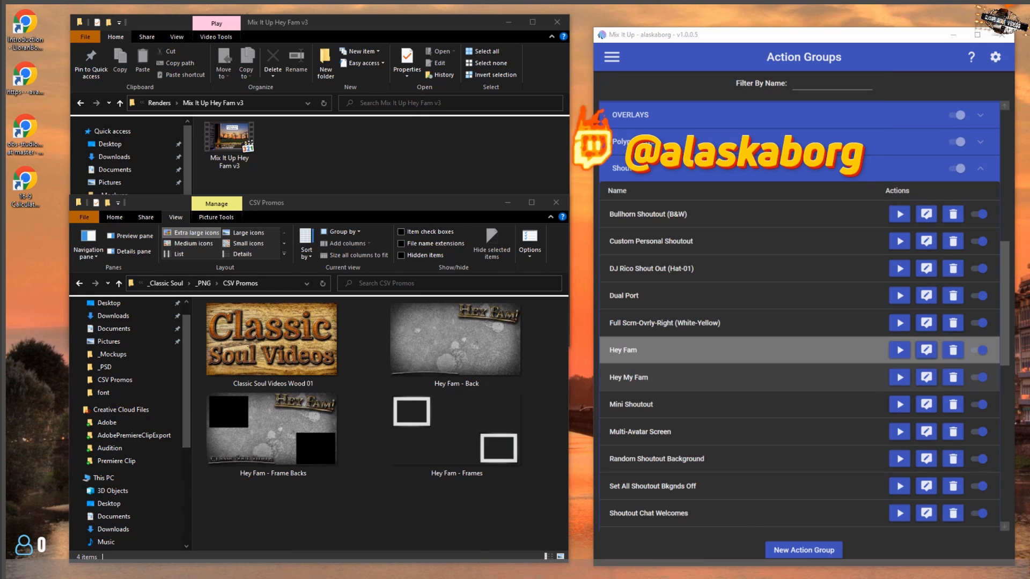
# Step: Start a new action group command named Family and import the Hey Fam command file from the MixItUp_Bkup folder
pyautogui.click(926, 377)
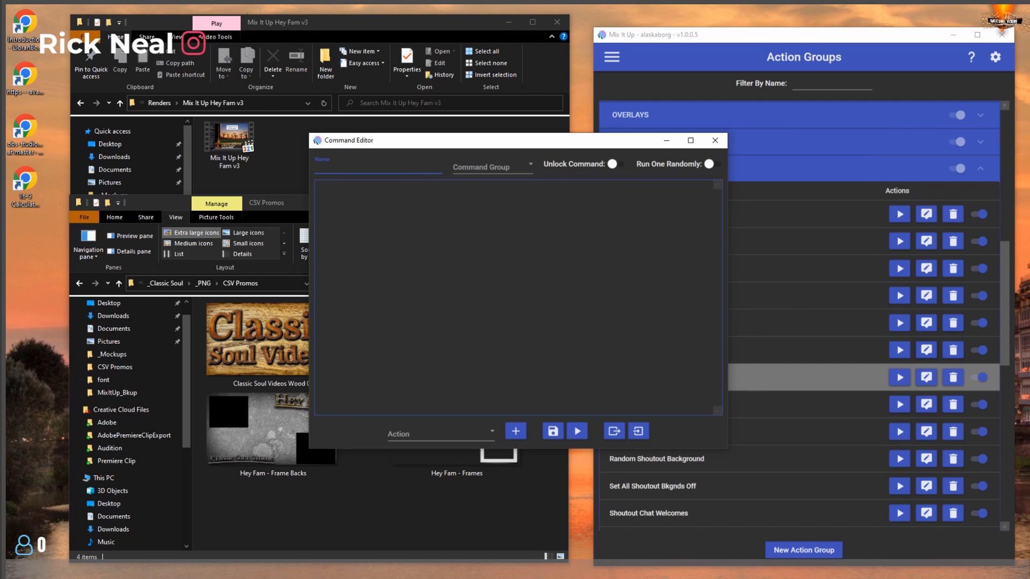
pyautogui.write('Fami')
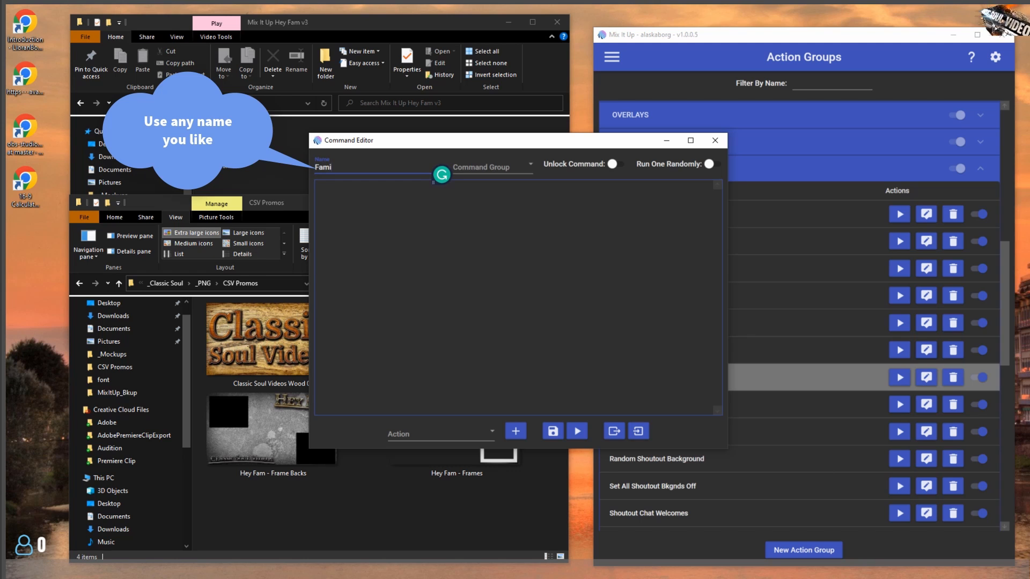
pyautogui.write('ly')
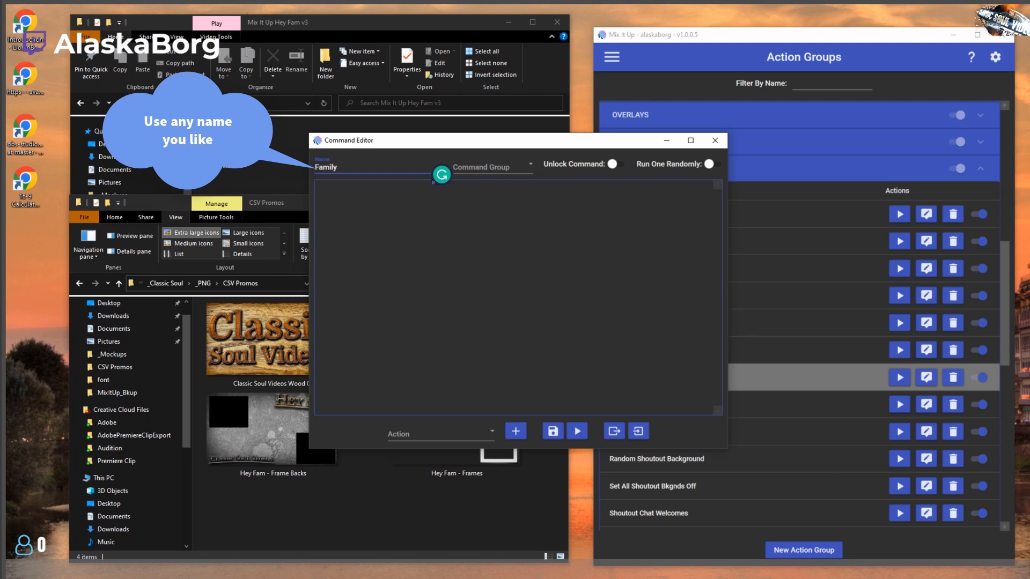
pyautogui.click(638, 432)
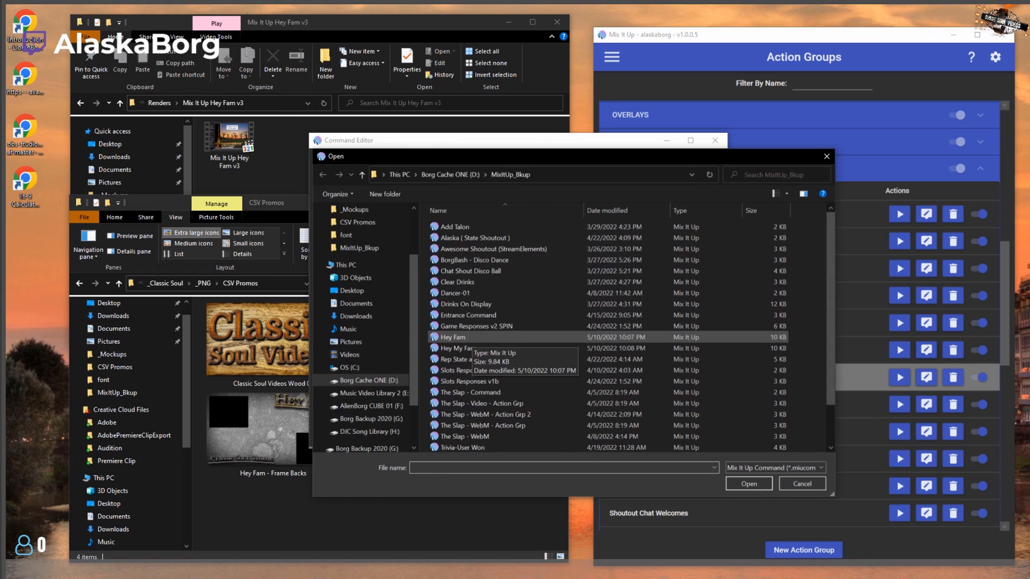
pyautogui.click(468, 338)
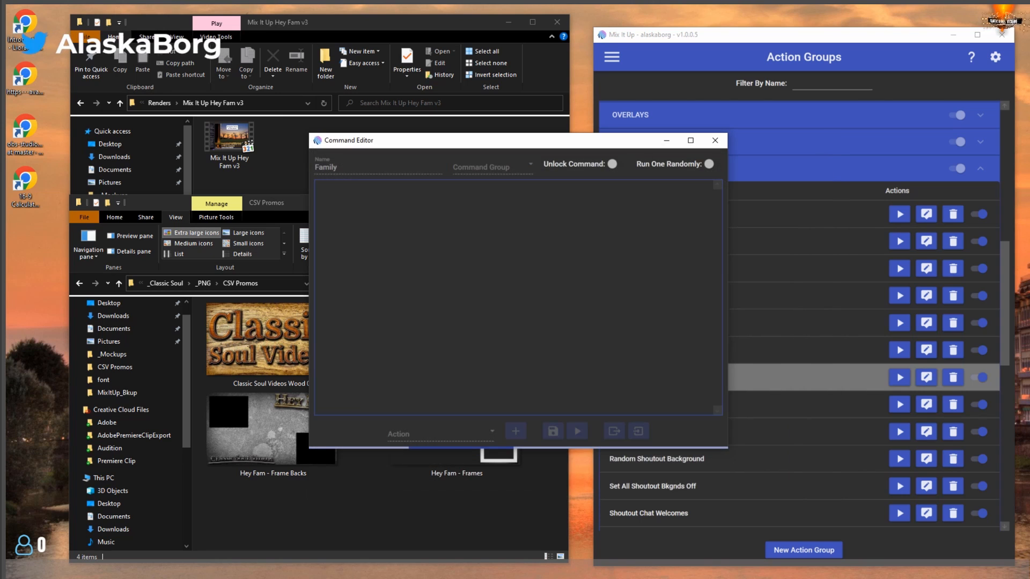
pyautogui.click(748, 484)
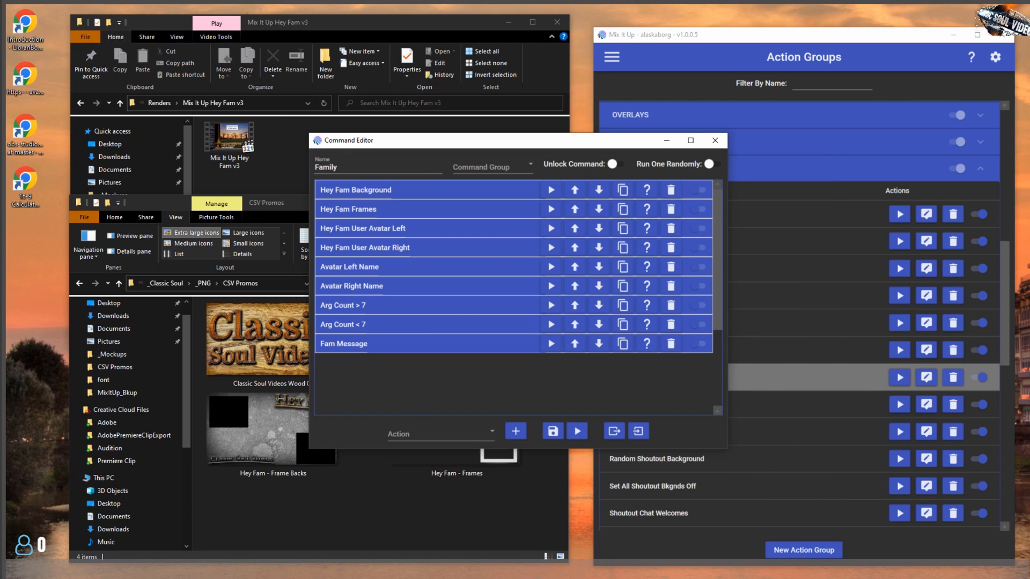
# Step: Check the image file path in the imported Hey Fam Background action and close the Family command's editor
pyautogui.click(325, 195)
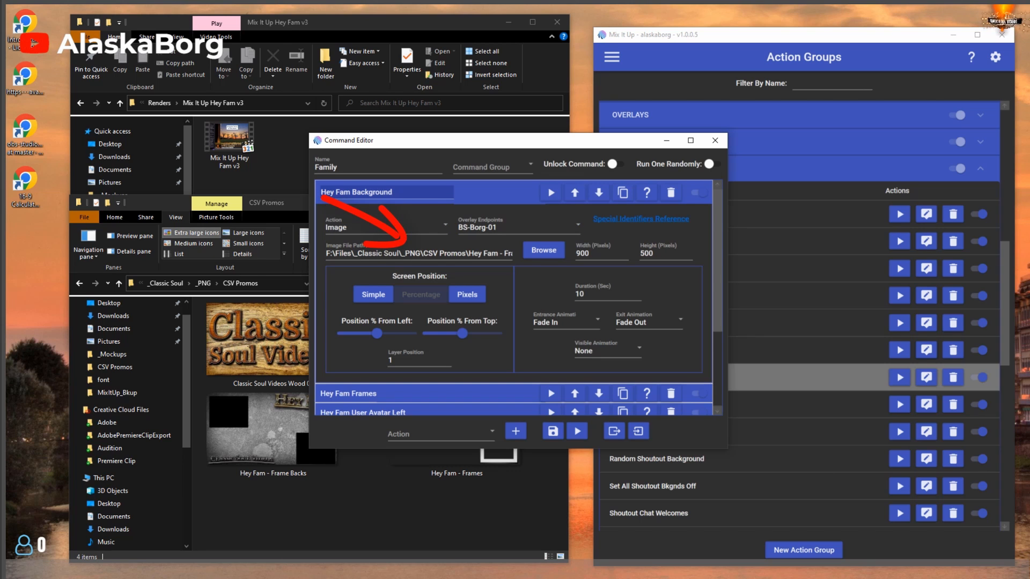
pyautogui.click(496, 192)
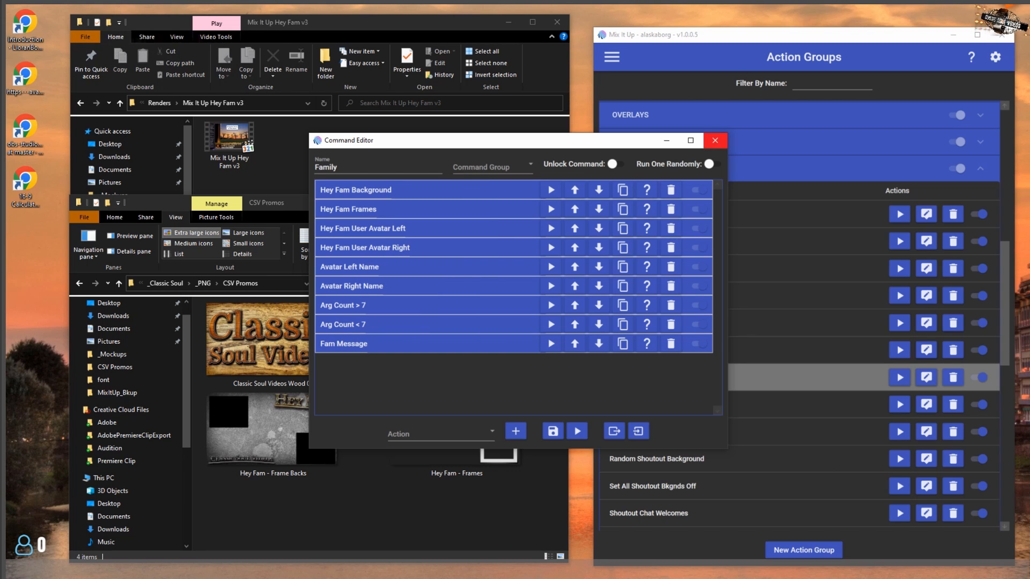
pyautogui.click(715, 140)
pyautogui.moveTo(904, 570)
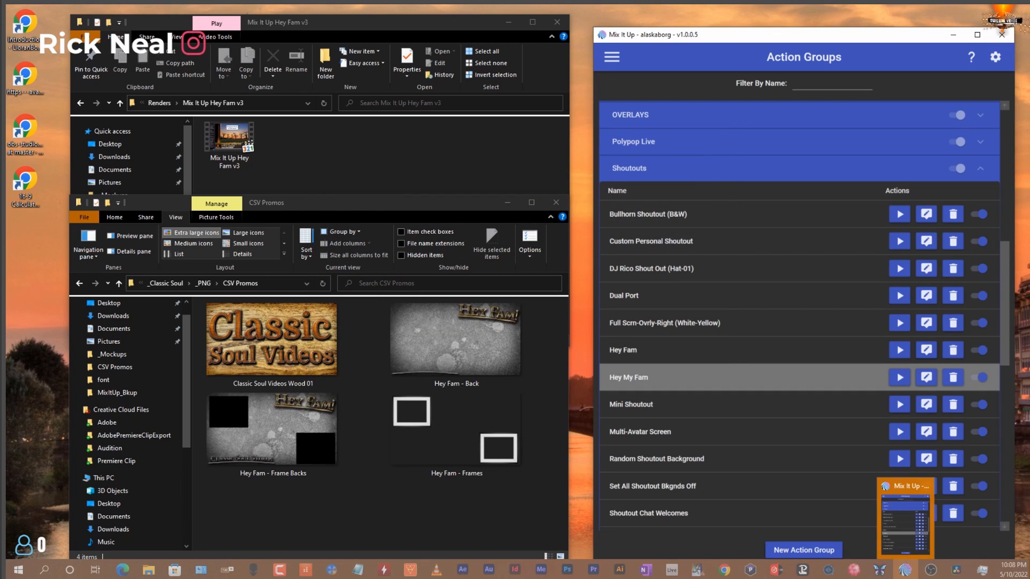